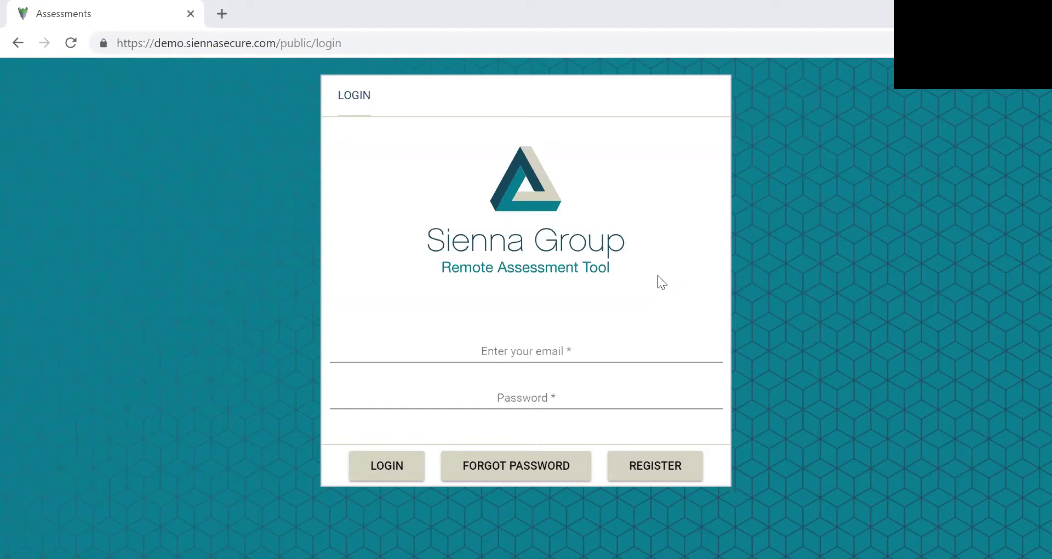
Step: Log in to the Remote Assessment Tool with the account e-mail and password
left_click(533, 351)
left_click(427, 381)
left_click(522, 394)
type("•••••••••••")
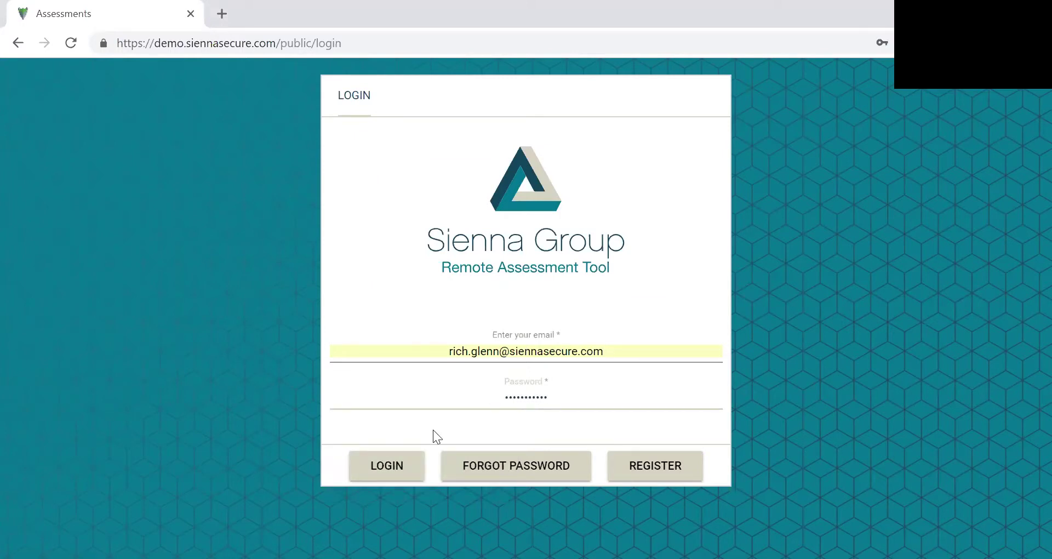
left_click(382, 473)
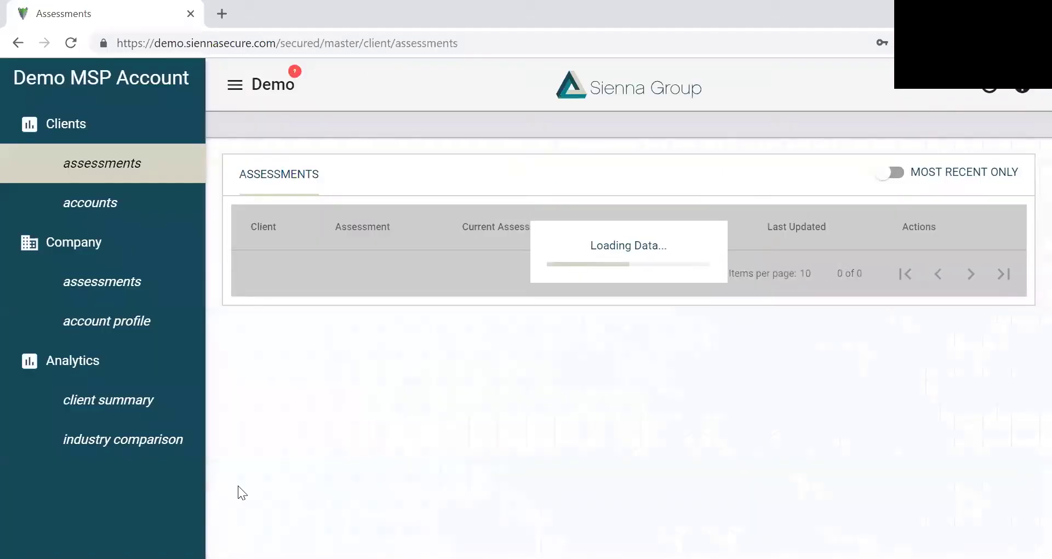
Step: Review the company's own account profile and its list of assessments
left_click(100, 324)
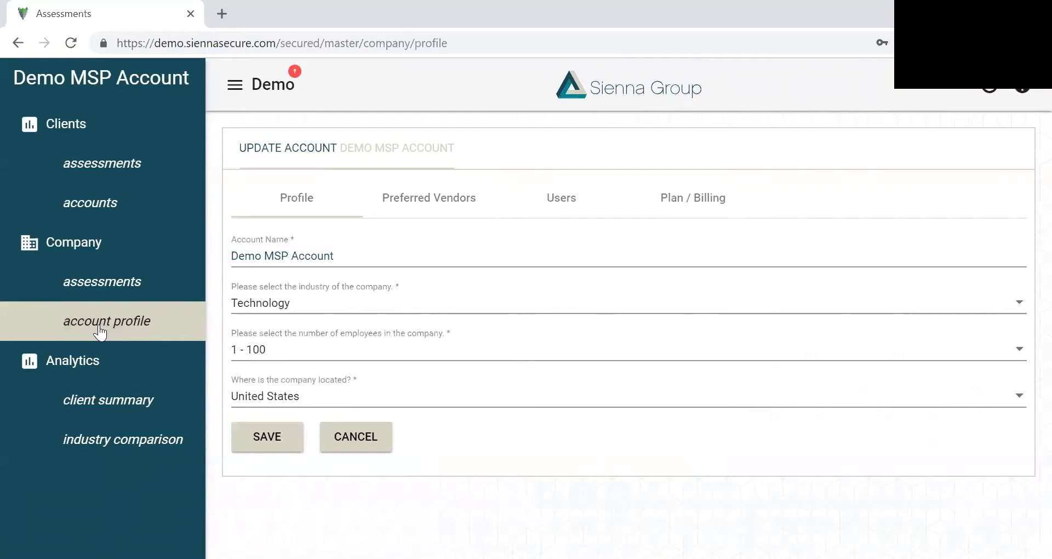
left_click(111, 286)
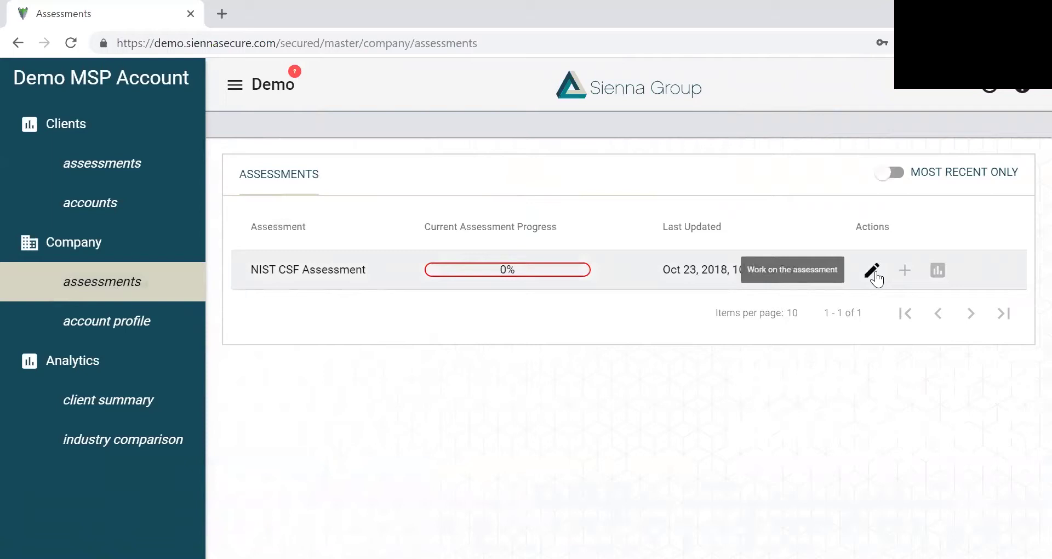
Step: Start a new client account and name it "Rich's cybersecurity shack"
left_click(88, 209)
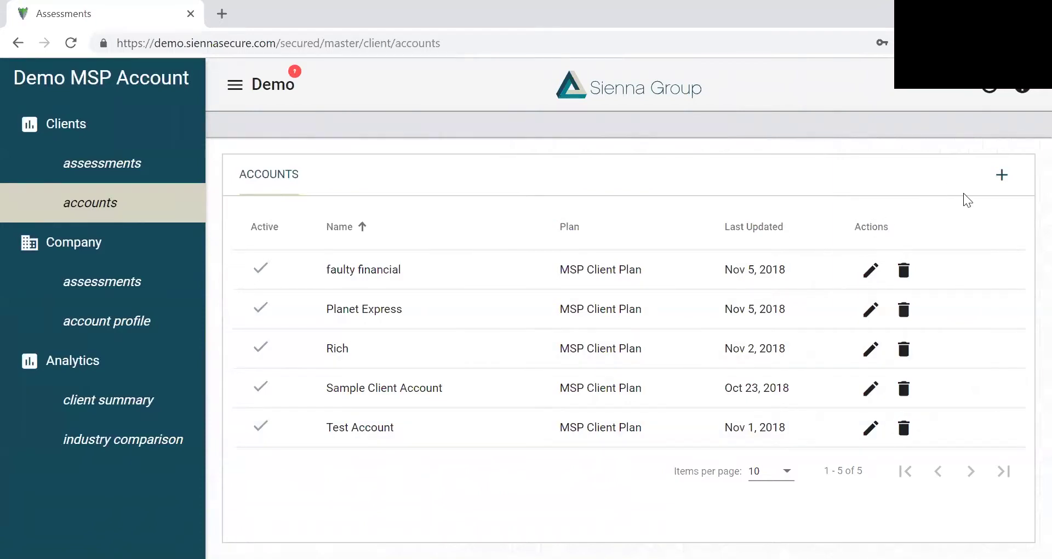
left_click(1005, 176)
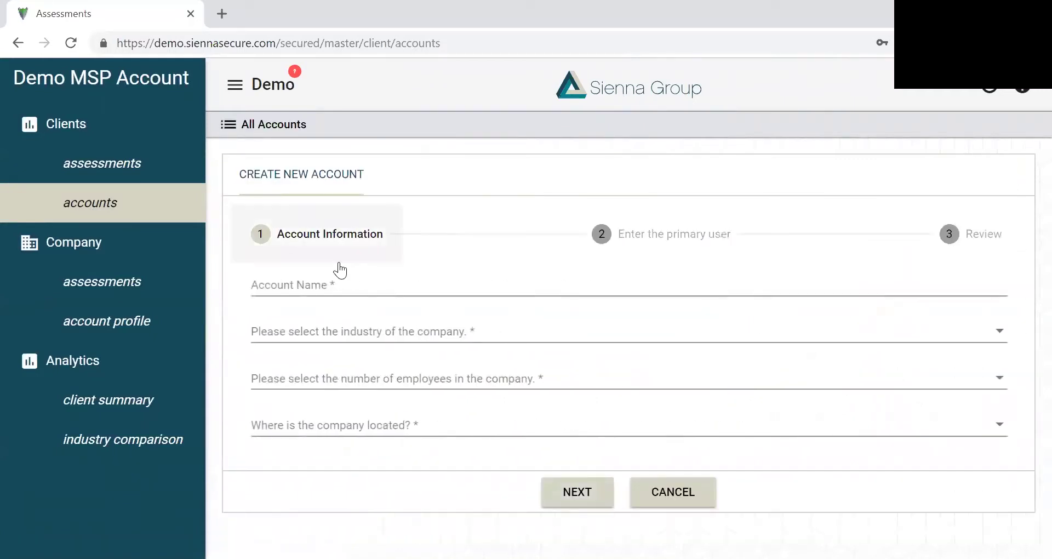
left_click(333, 281)
type("Rich'")
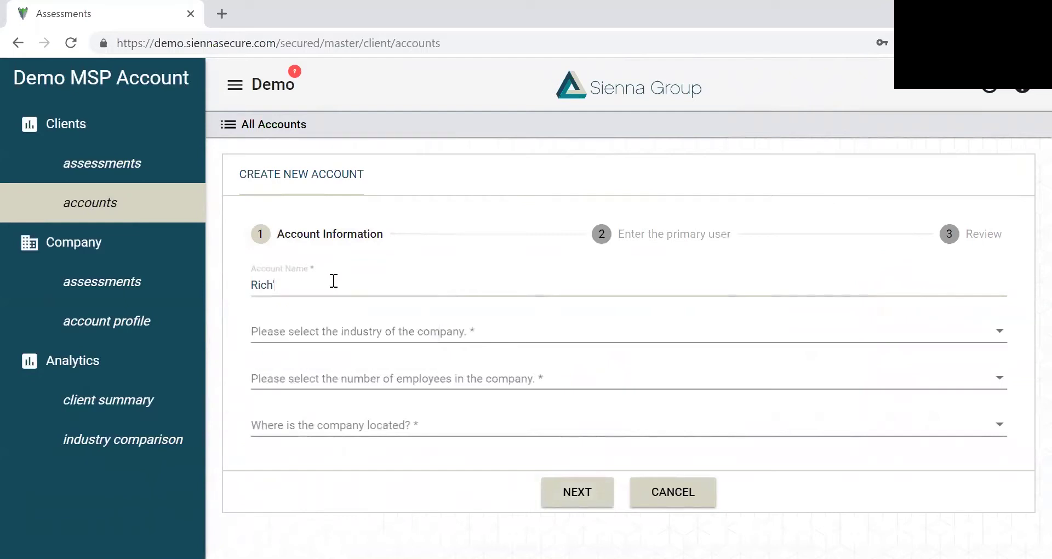
type("s cybersecurity shack")
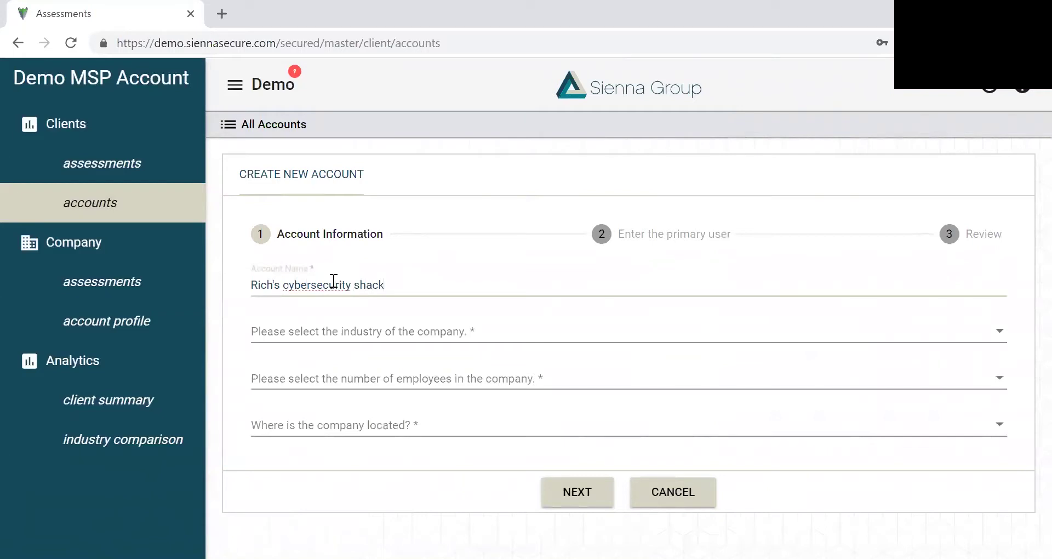
Step: Set the new account's industry to Technology, employees to 1 - 100 and location to United States, and continue to the primary user
left_click(294, 332)
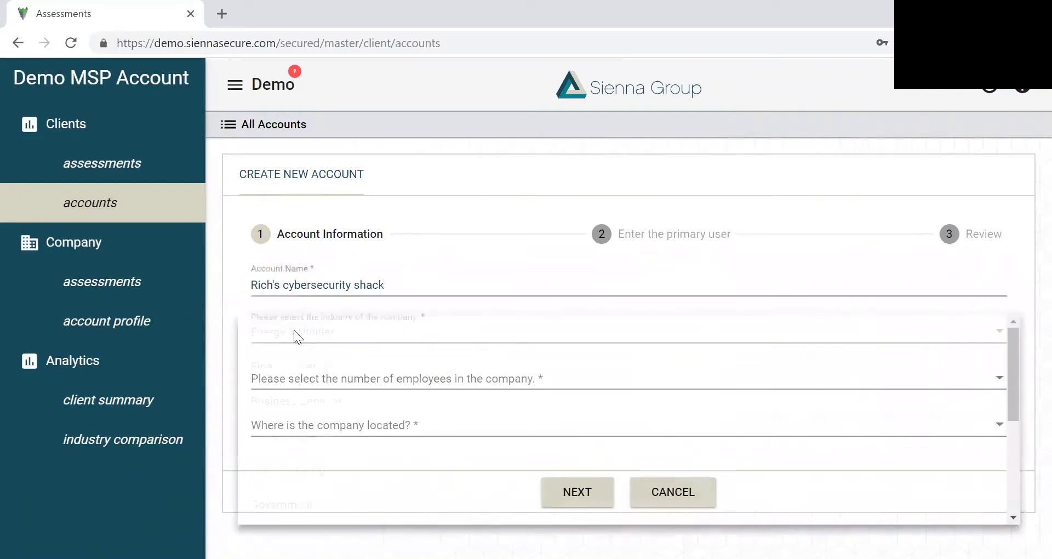
left_click(288, 406)
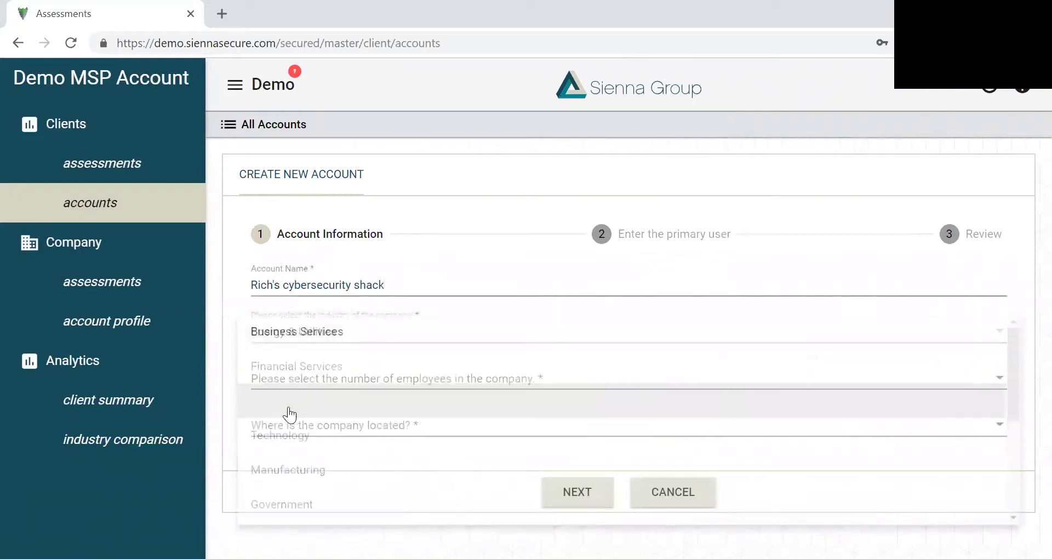
left_click(315, 344)
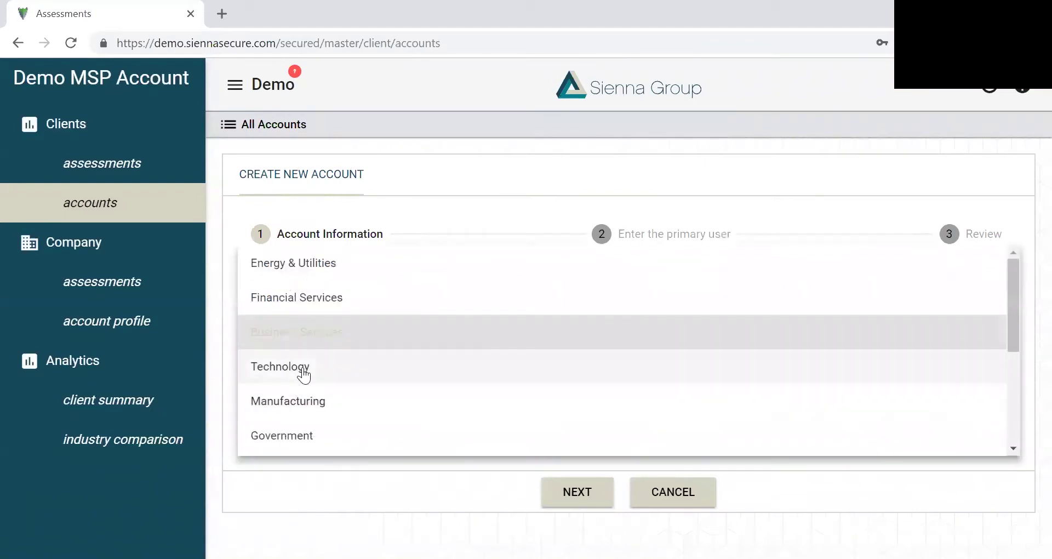
left_click(304, 375)
left_click(300, 377)
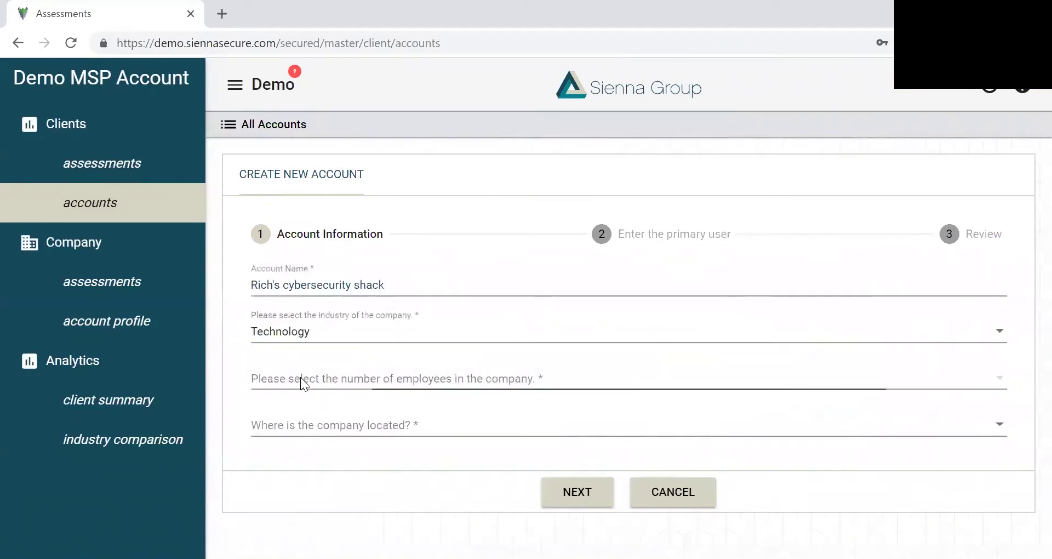
left_click(284, 382)
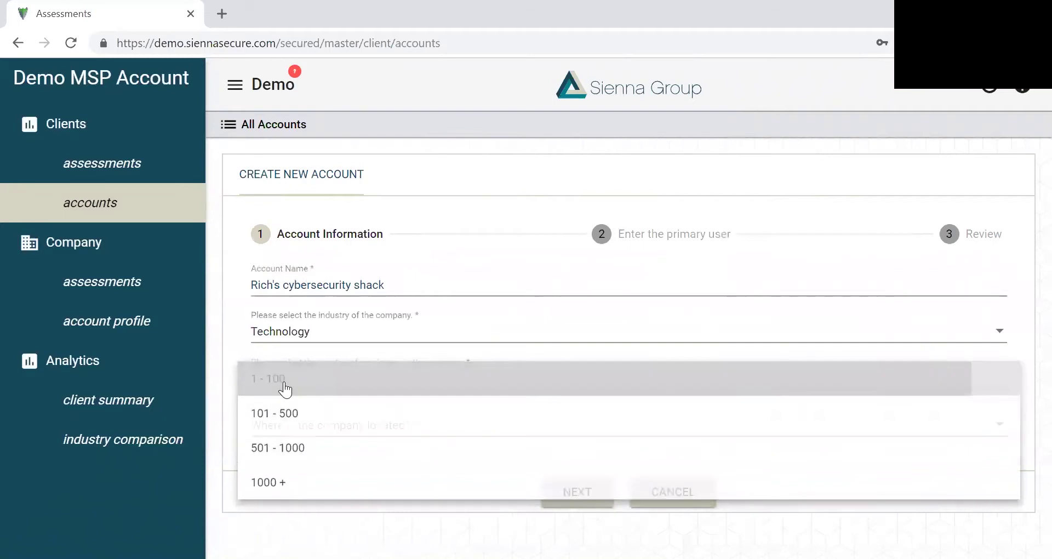
left_click(290, 430)
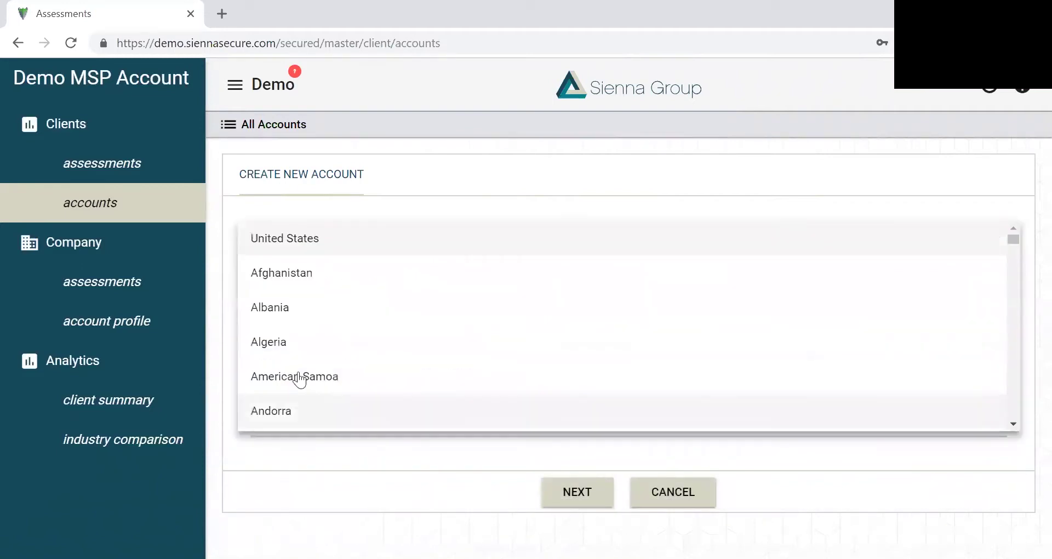
left_click(310, 241)
left_click(582, 489)
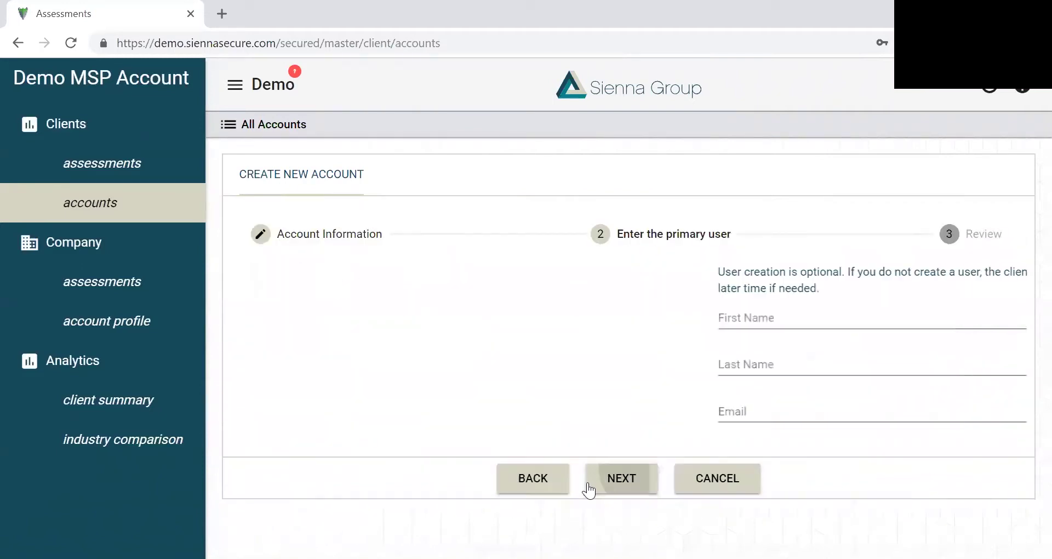
Step: Fill in the primary user's first name, last name and e-mail from the saved details, and create the client account
left_click(277, 316)
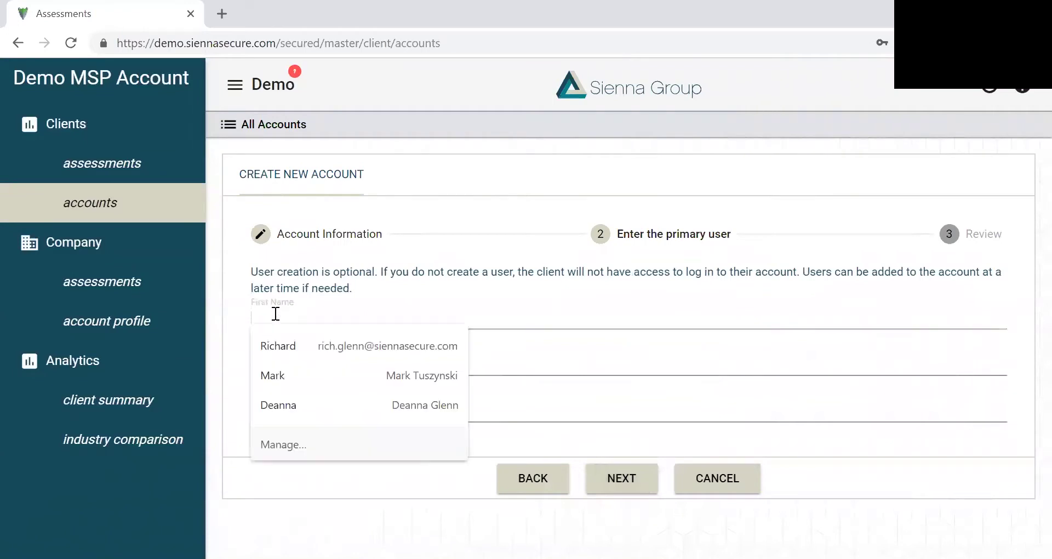
left_click(277, 346)
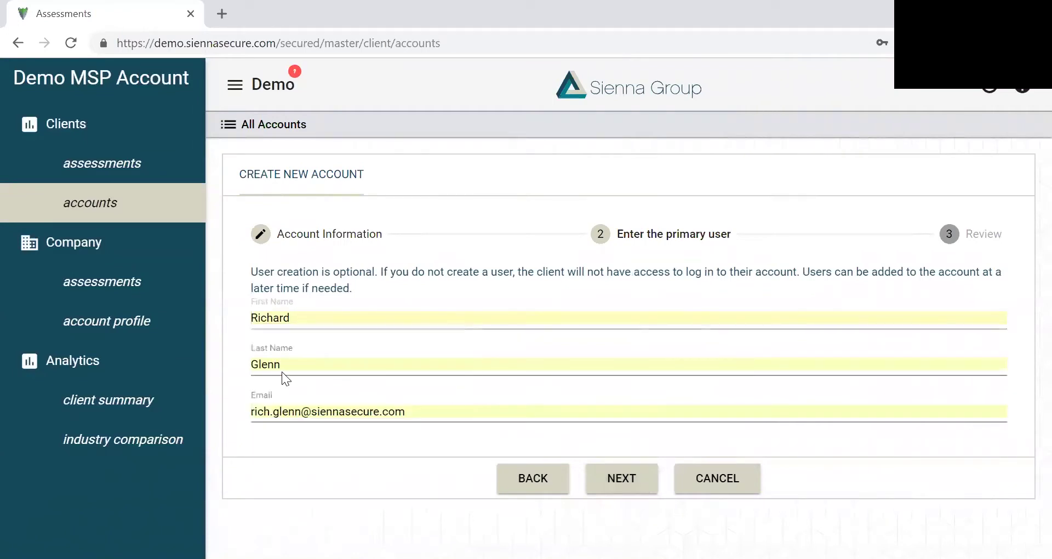
left_click(633, 484)
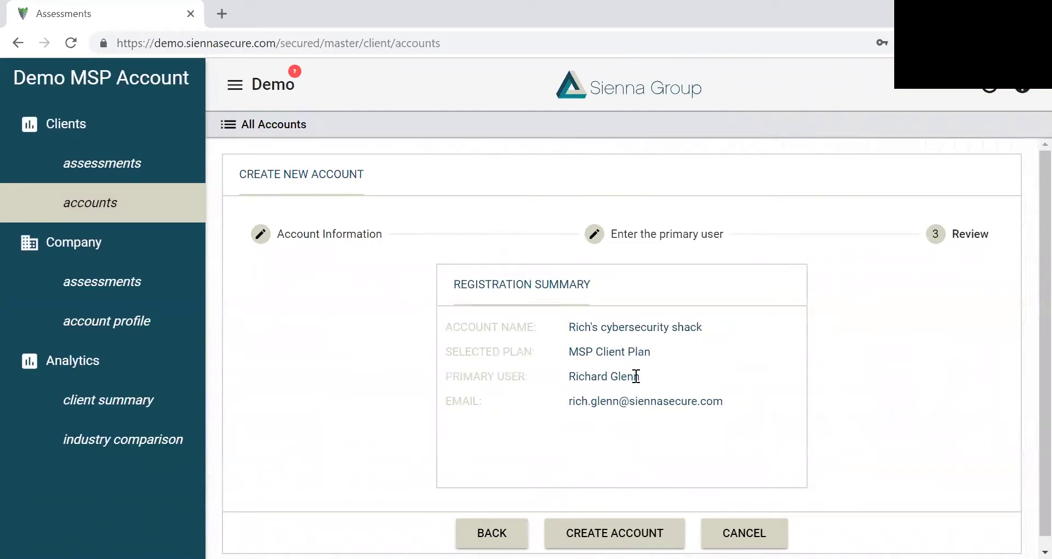
left_click(615, 532)
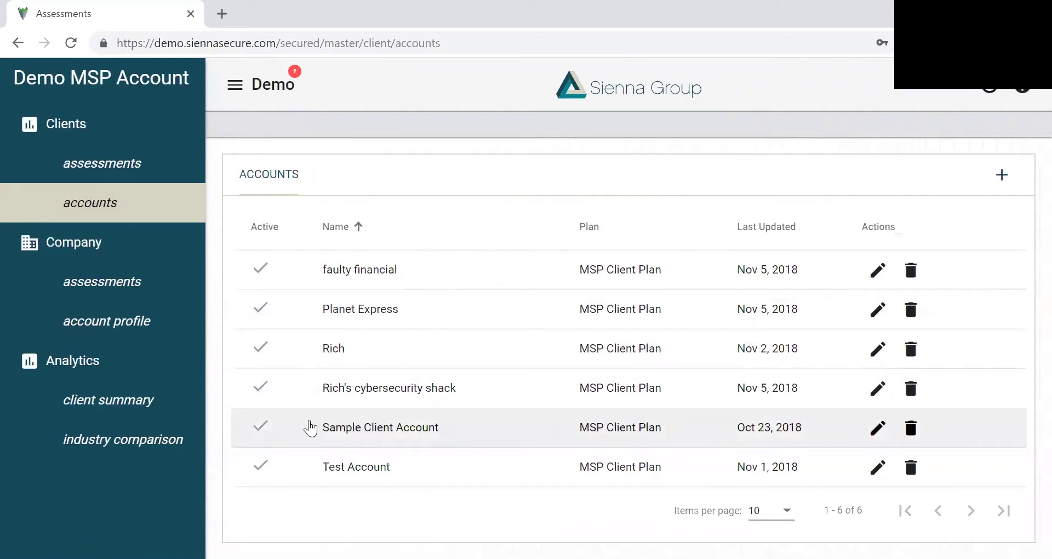
Step: Look through the clients' assessments list, including the entry for Rich's cybersecurity shack
left_click(96, 166)
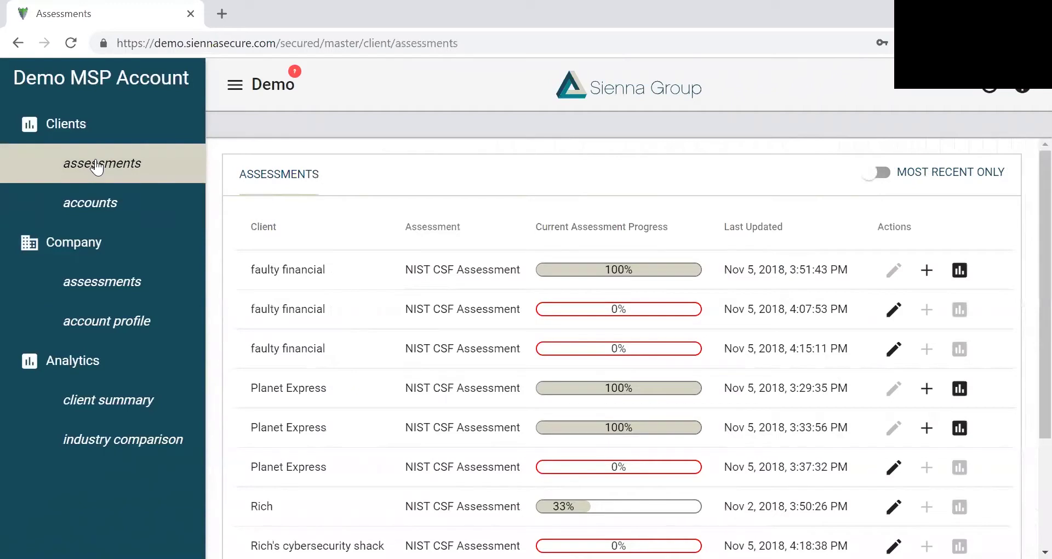
scroll(344, 249, "down", 2)
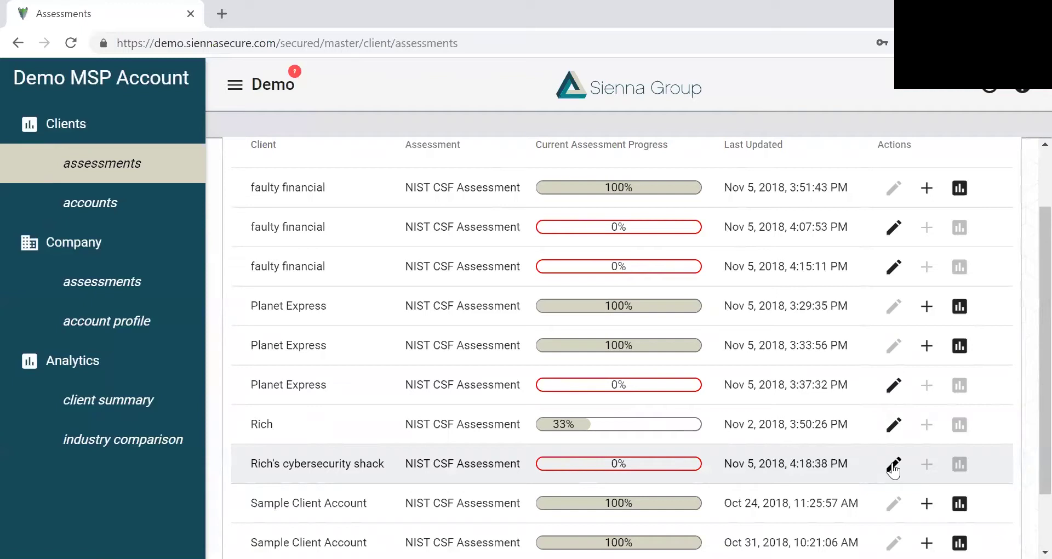
scroll(893, 467, "up", 2)
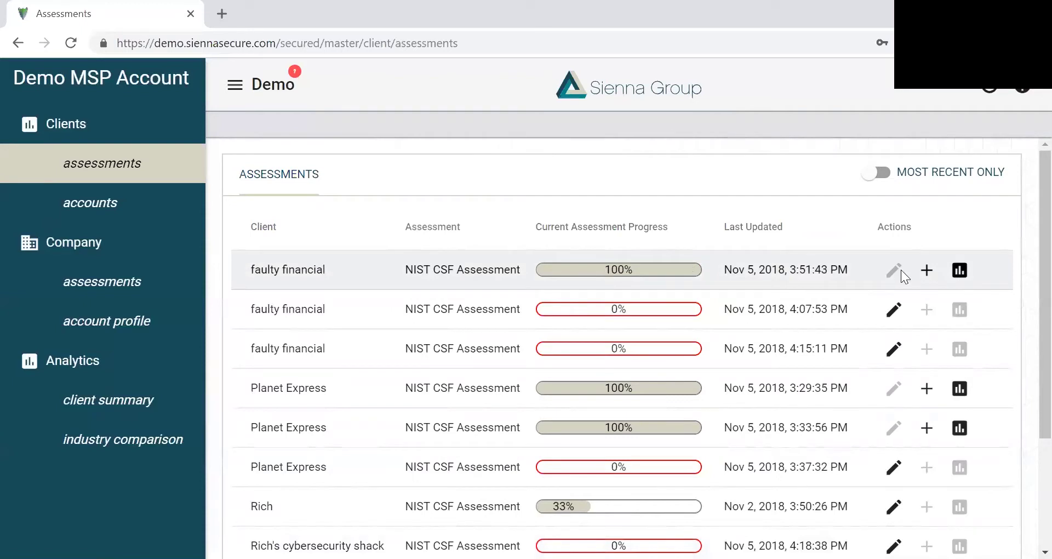
Step: Open the results of faulty financial's completed NIST CSF Assessment and review its risk ratings and top risk areas
left_click(960, 271)
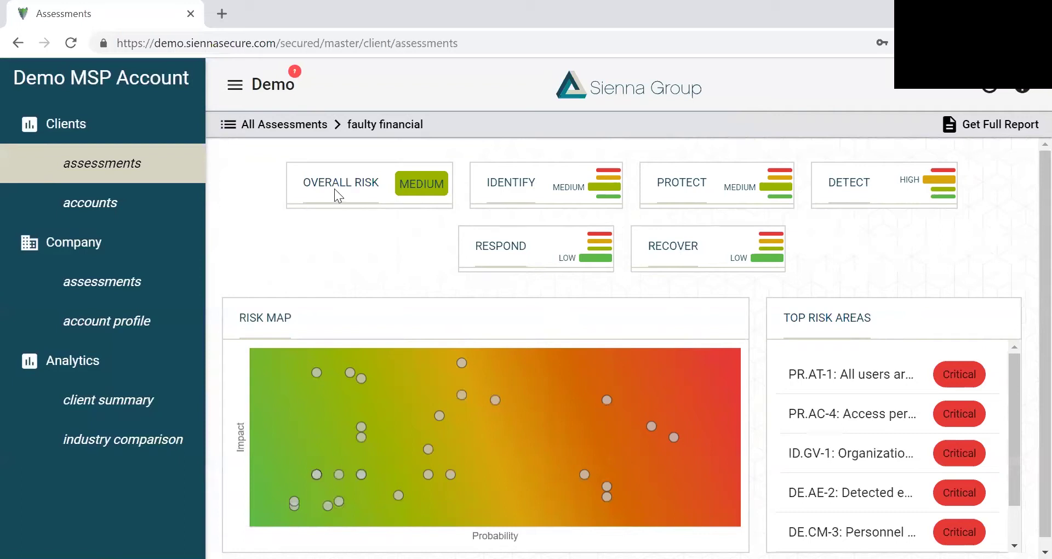
scroll(334, 189, "down", 1)
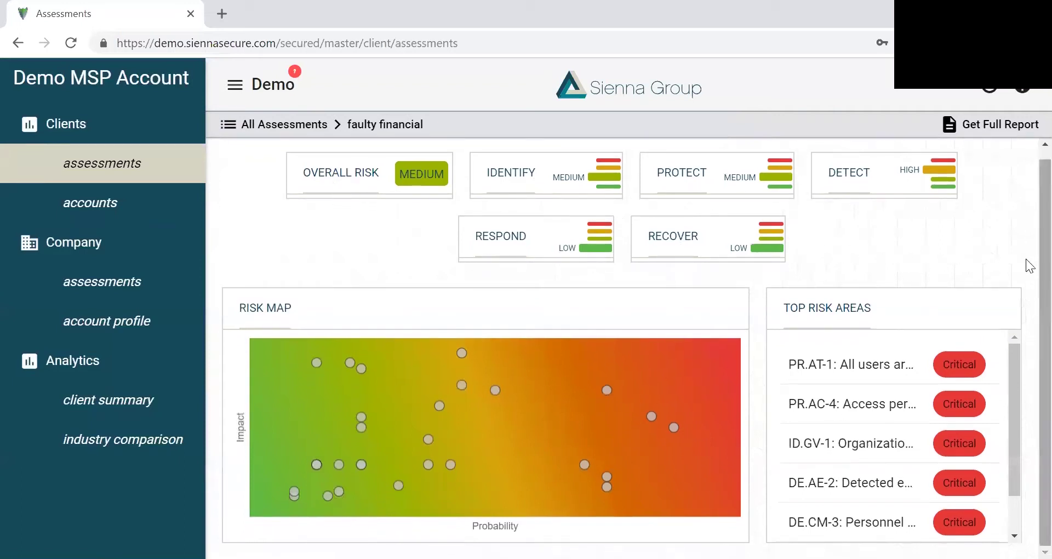
scroll(1018, 393, "down", 1)
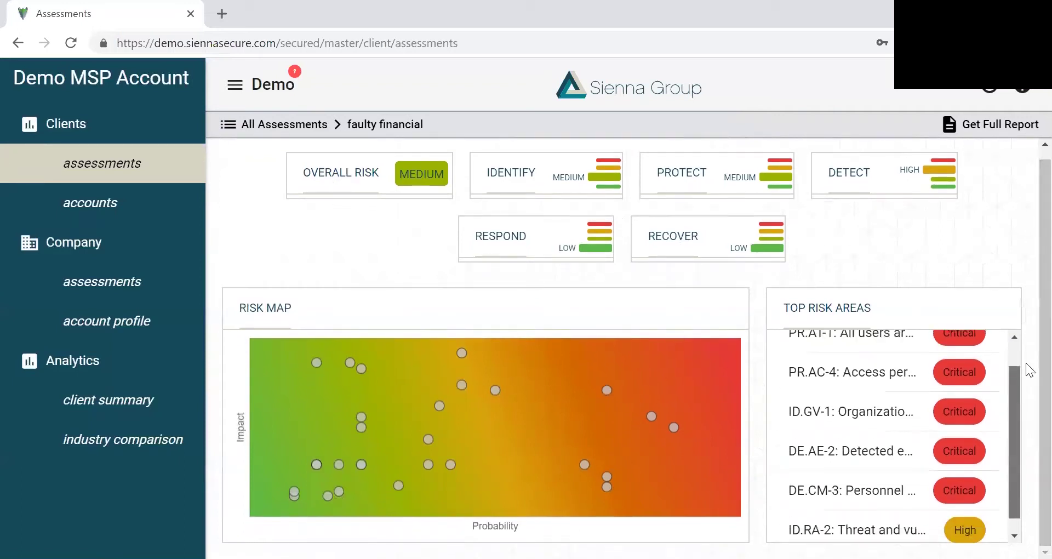
scroll(939, 361, "up", 1)
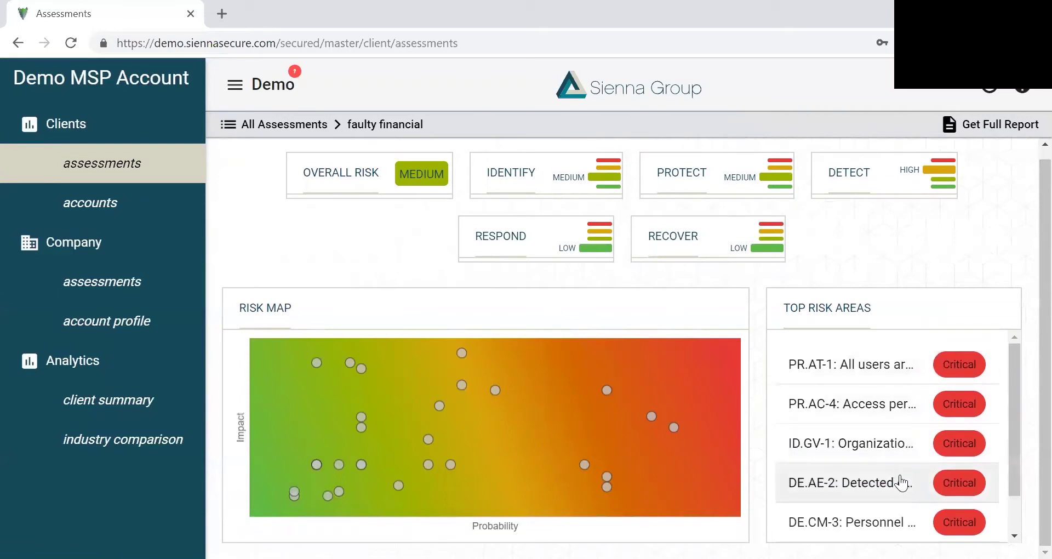
Step: Inspect the "All users are informed and trained" point on the risk map and read the PR.AT-1 answer, importance and remediation steps
mouse_move(676, 424)
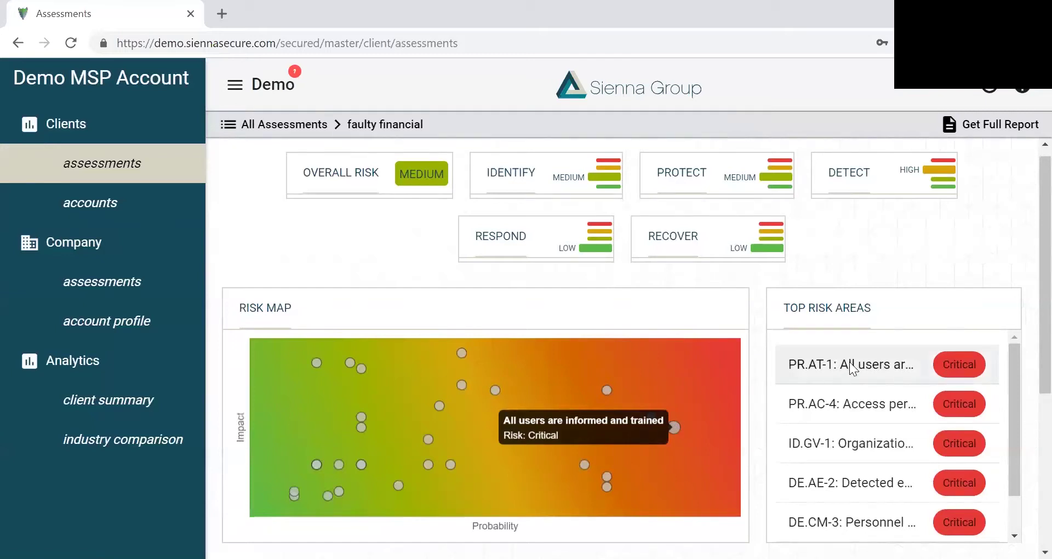
mouse_move(673, 431)
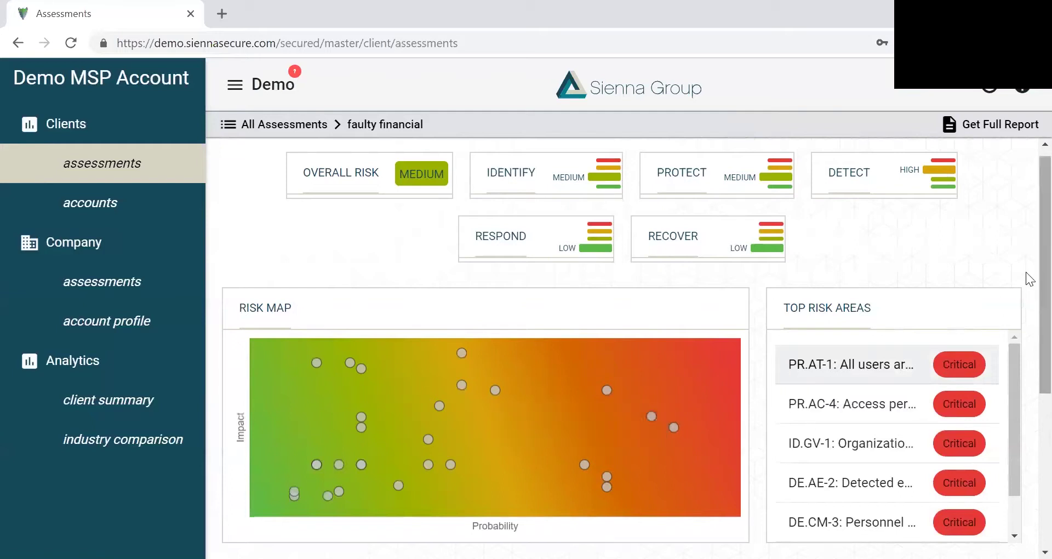
scroll(1028, 274, "down", 4)
scroll(1028, 389, "down", 1)
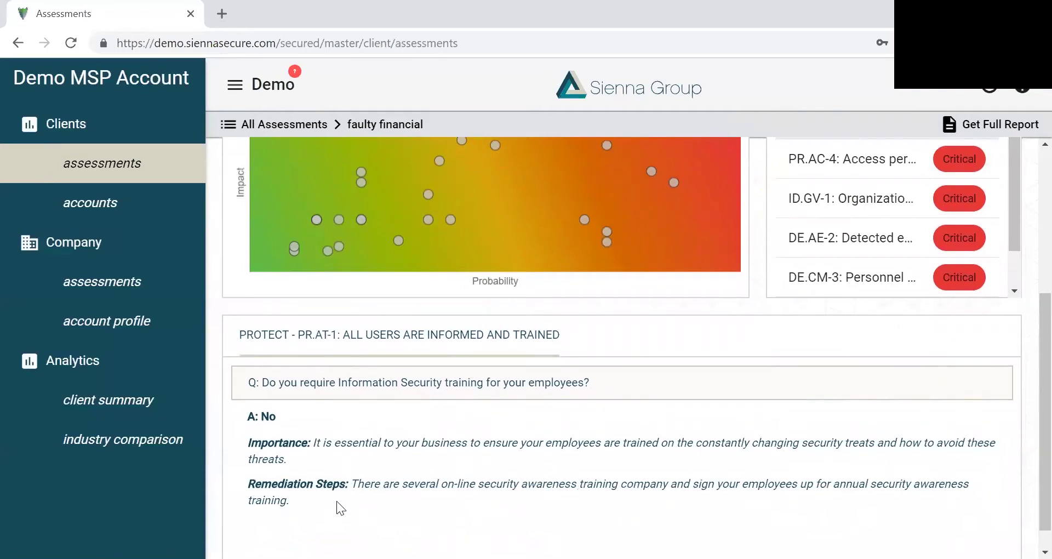
scroll(337, 501, "up", 3)
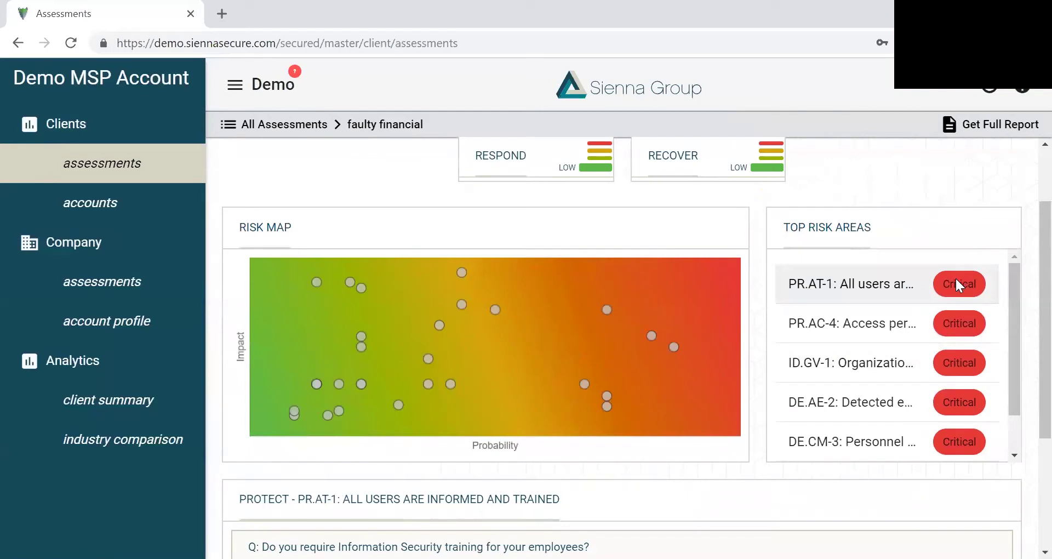
scroll(548, 450, "up", 2)
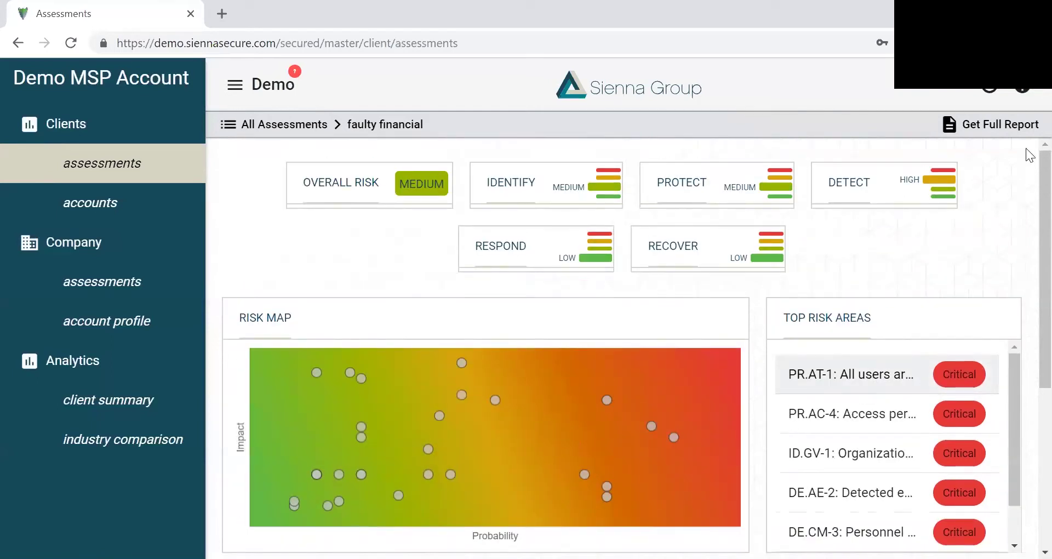
Step: Download faulty financial's full assessment report, open the PDF and read its introduction to the five NIST framework areas
left_click(985, 131)
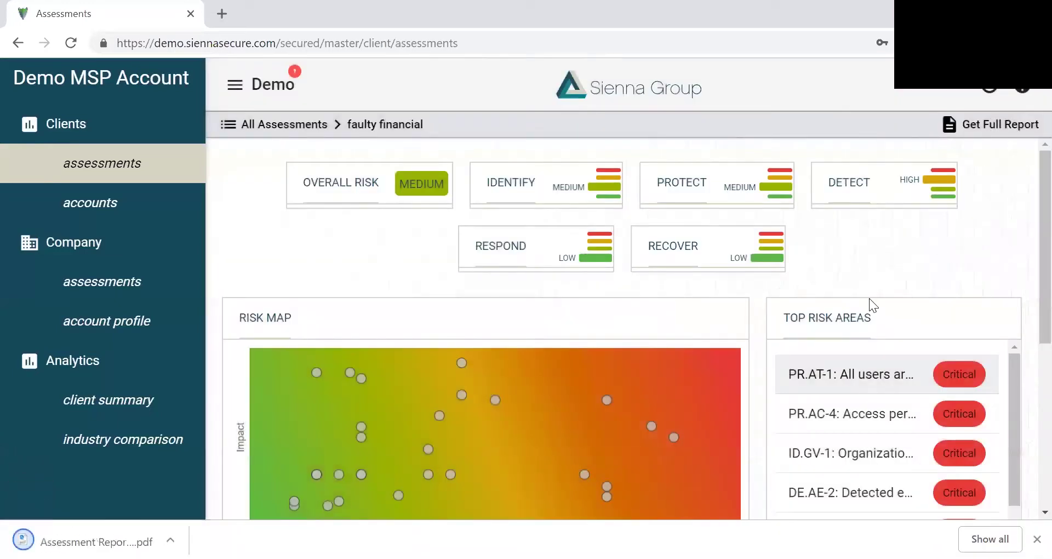
left_click(96, 542)
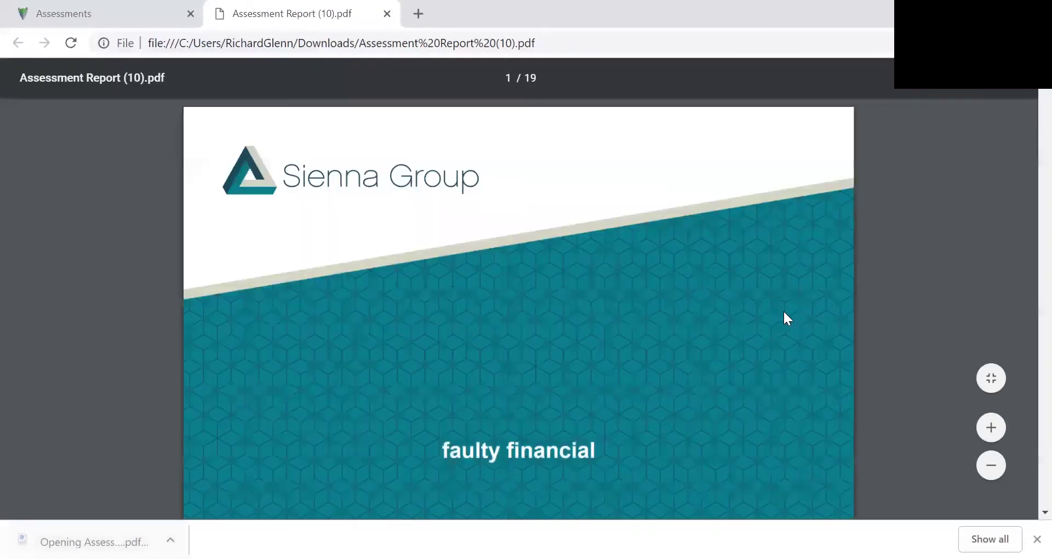
scroll(896, 290, "down", 8)
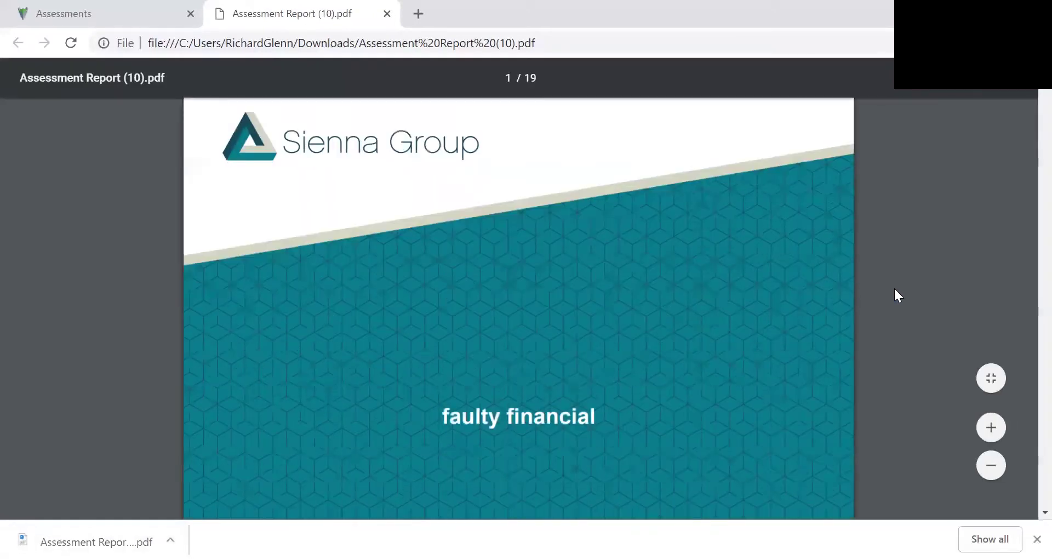
scroll(894, 290, "down", 4)
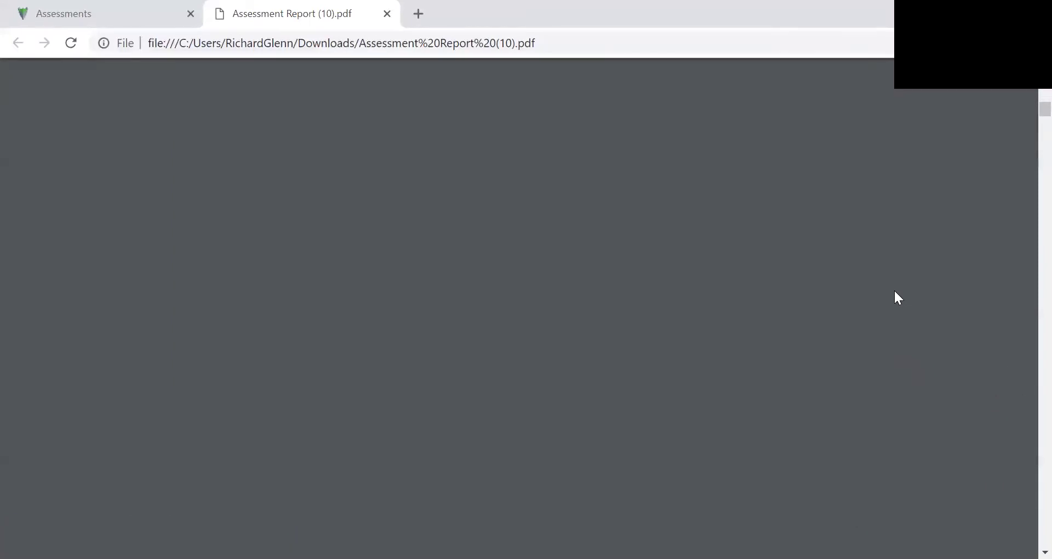
scroll(893, 289, "up", 2)
scroll(864, 301, "down", 3)
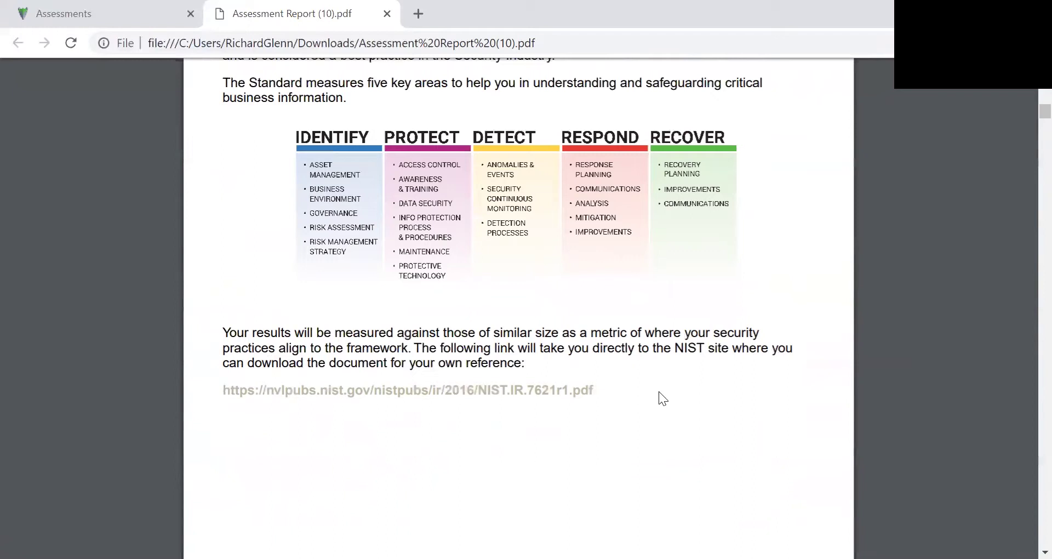
scroll(660, 393, "down", 3)
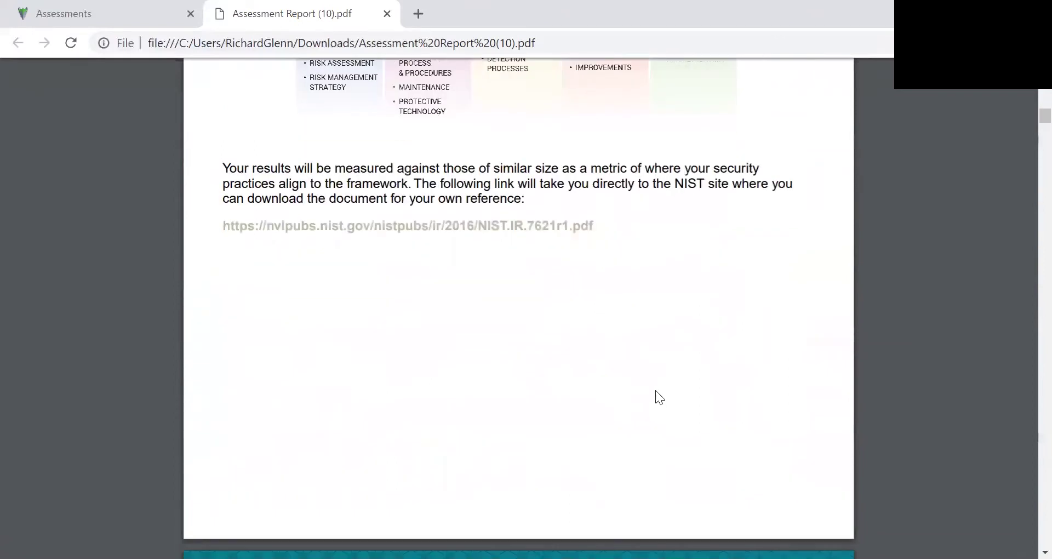
Step: Review the report's overall risk assessment, top risk areas and the recommendations given for each of them
scroll(654, 390, "down", 10)
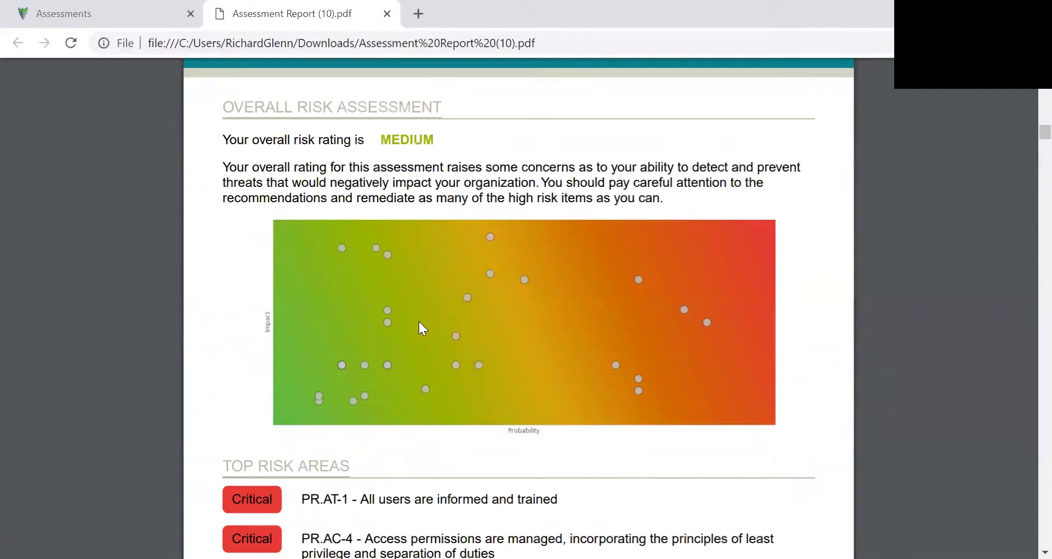
scroll(415, 313, "down", 4)
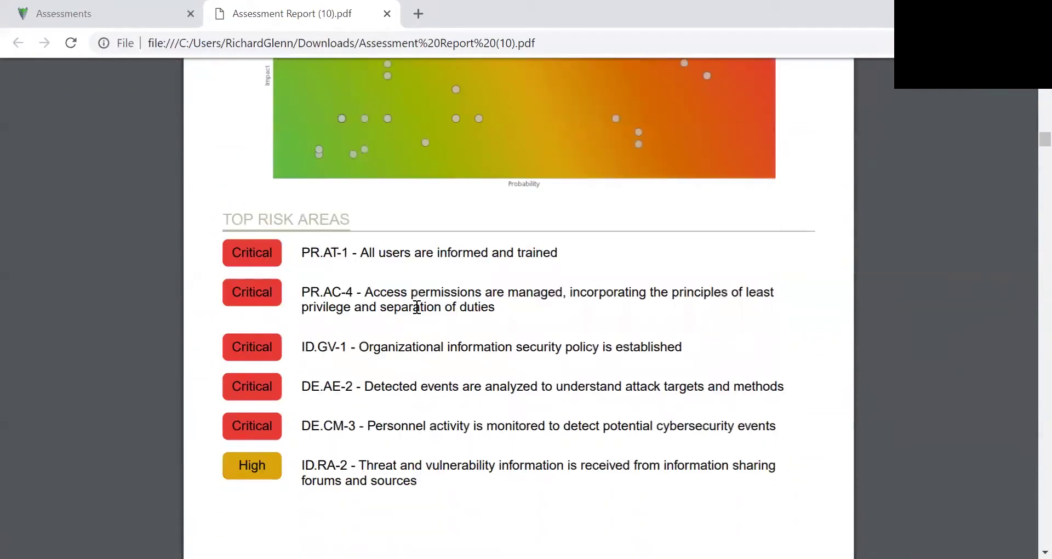
scroll(417, 307, "down", 12)
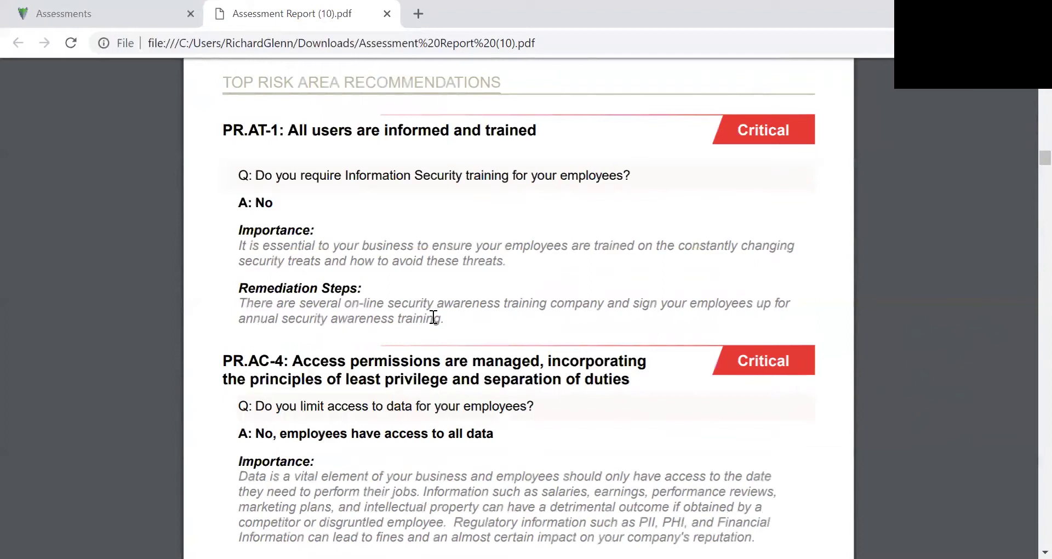
scroll(434, 317, "down", 10)
scroll(433, 317, "down", 10)
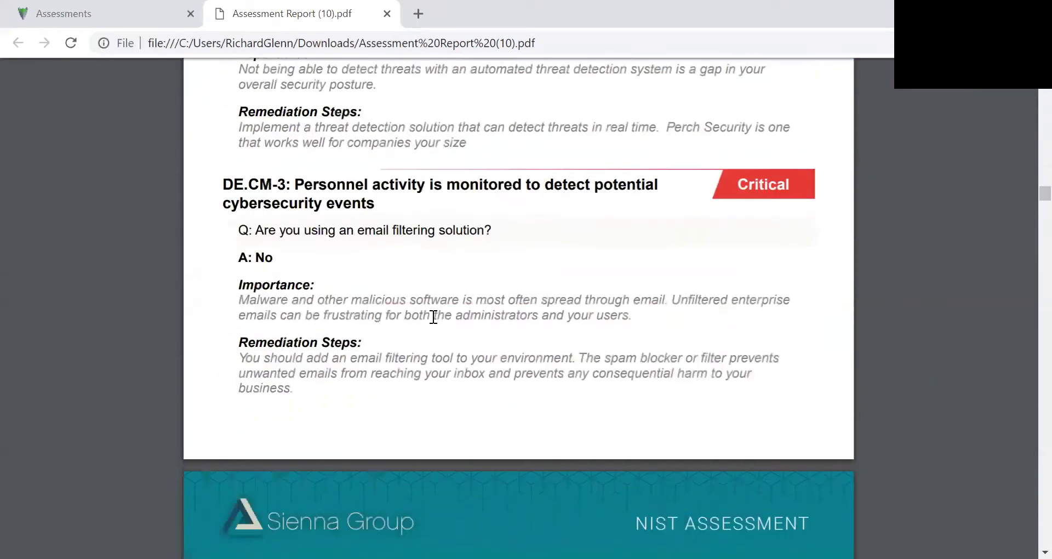
Step: Examine the report's industry comparison charts for overall, industry, company size and location percentiles
scroll(433, 317, "down", 10)
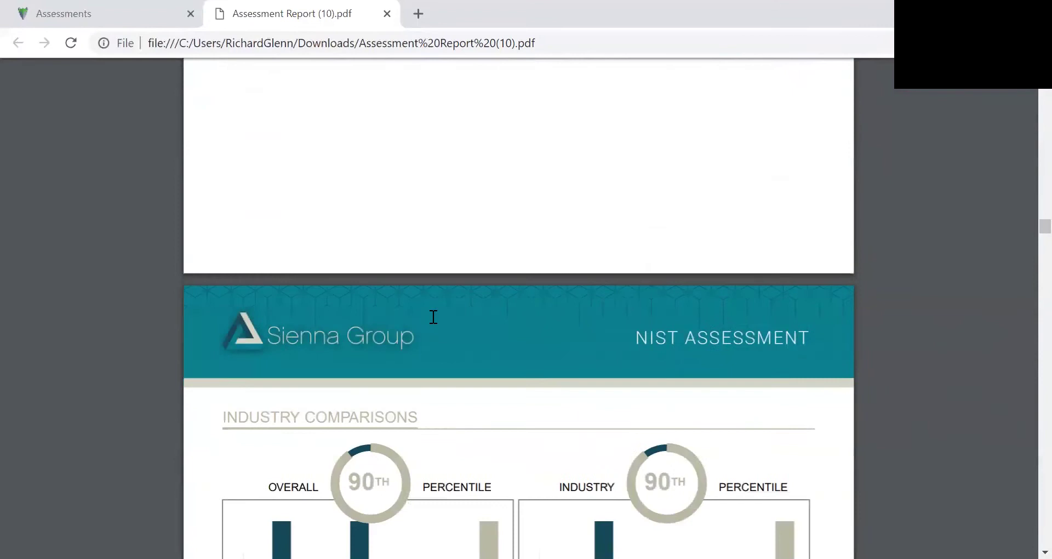
scroll(434, 317, "down", 4)
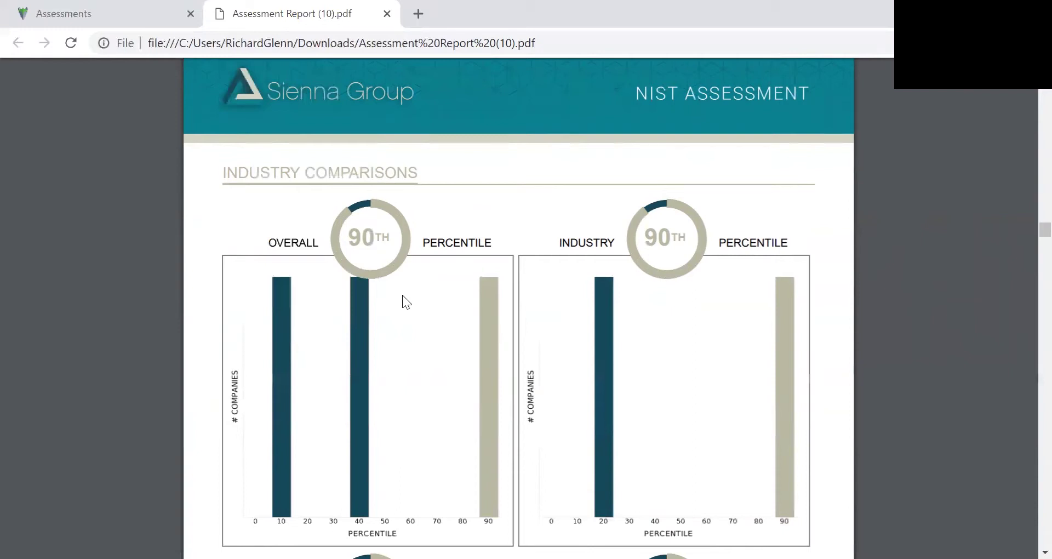
scroll(403, 296, "down", 2)
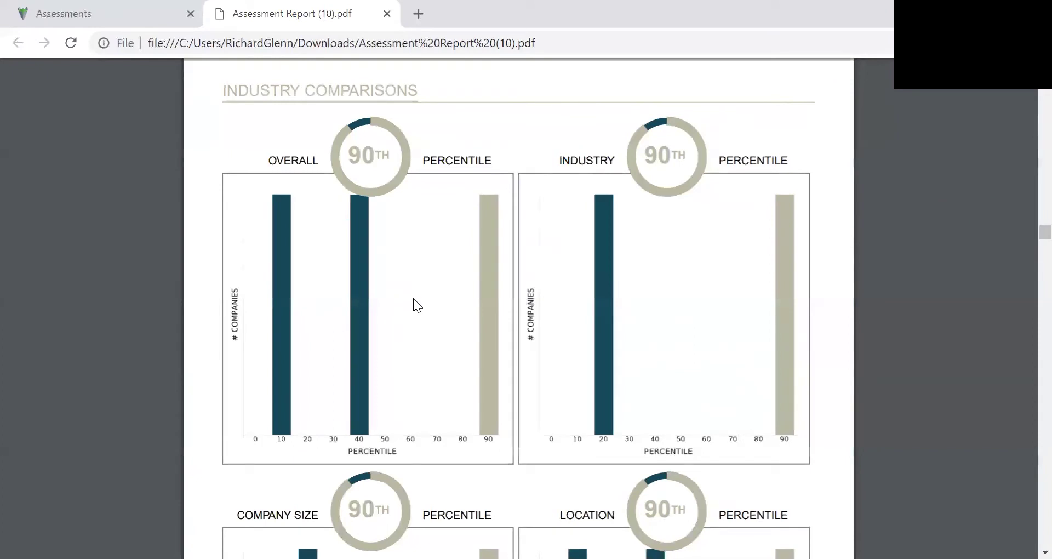
scroll(409, 308, "down", 3)
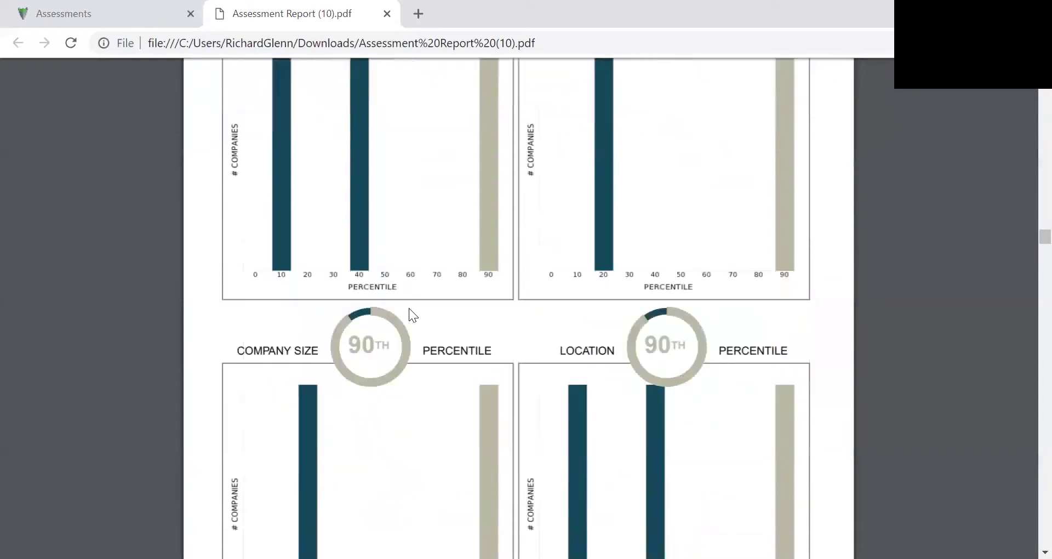
scroll(409, 306, "down", 2)
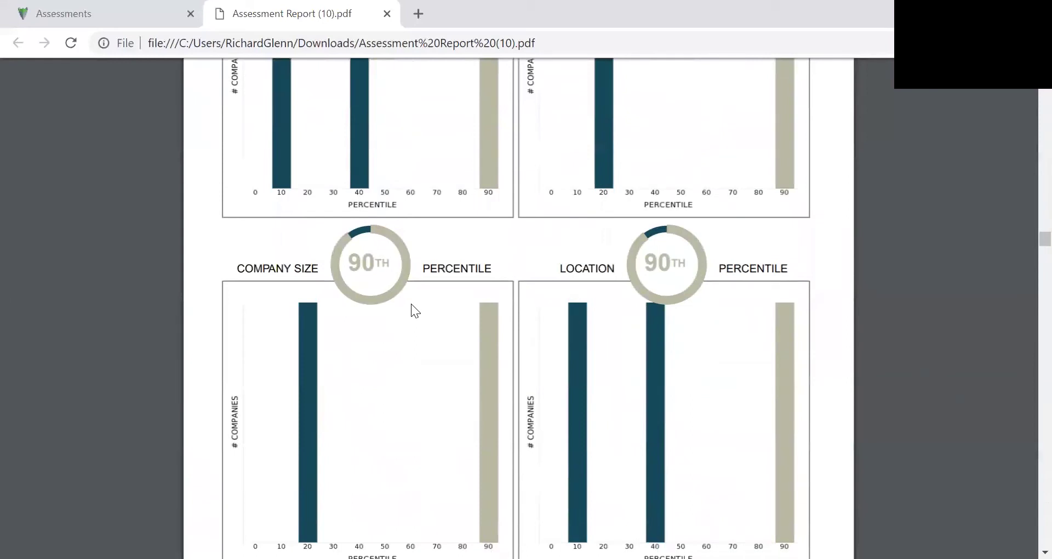
scroll(480, 370, "up", 4)
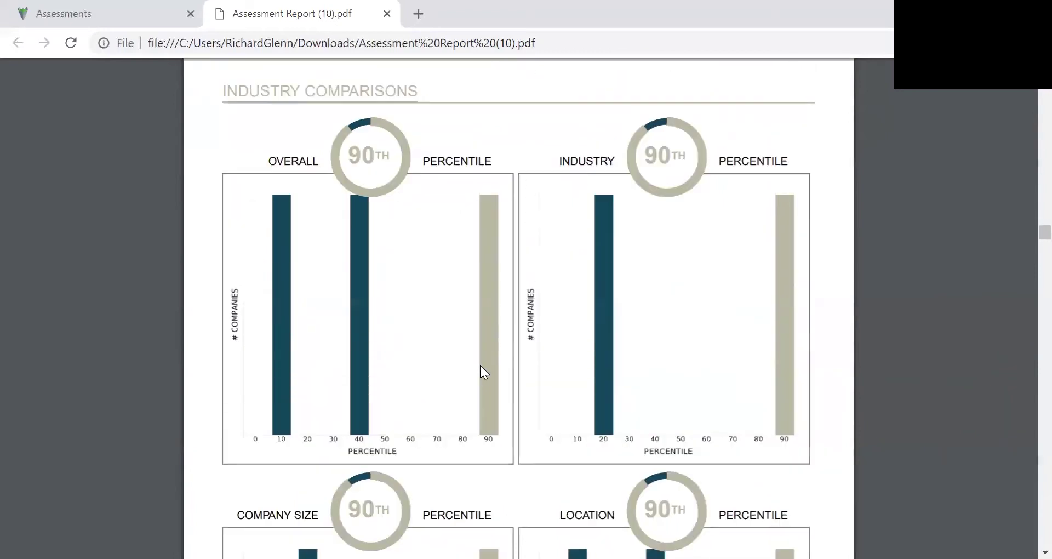
Step: Skim the report's appendix of assessment questions, with the client's answers and remediation steps
scroll(480, 365, "down", 10)
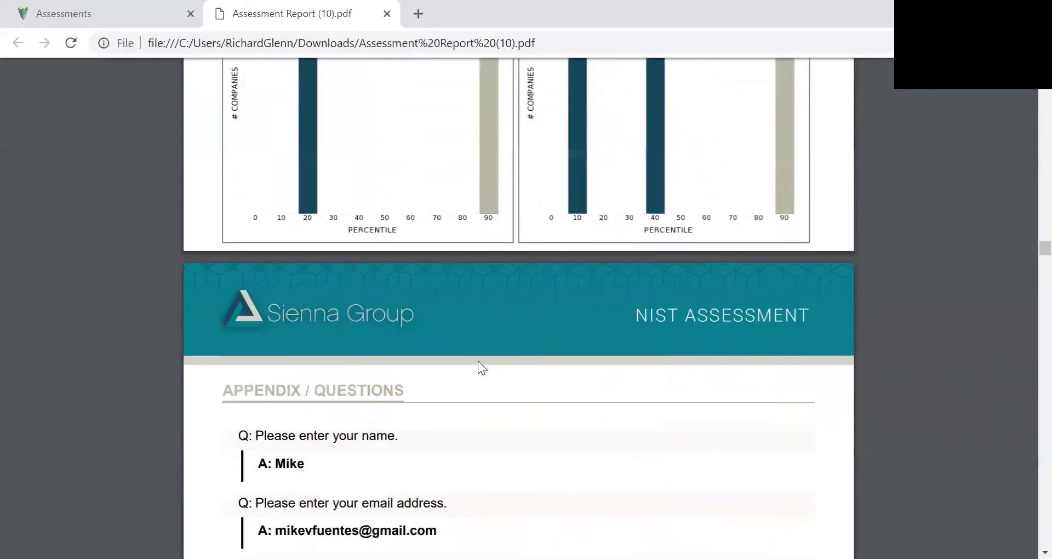
scroll(478, 360, "down", 12)
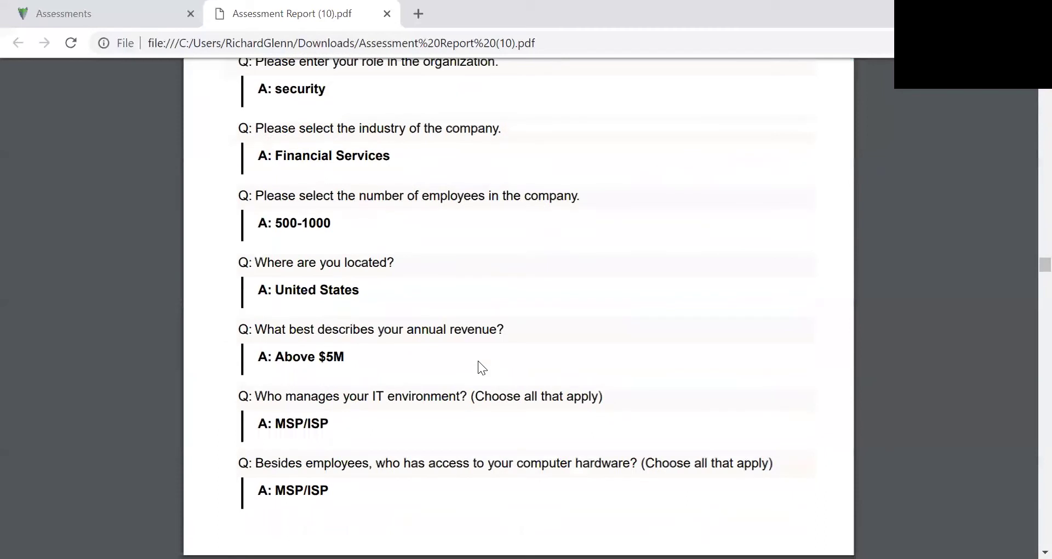
scroll(478, 360, "down", 18)
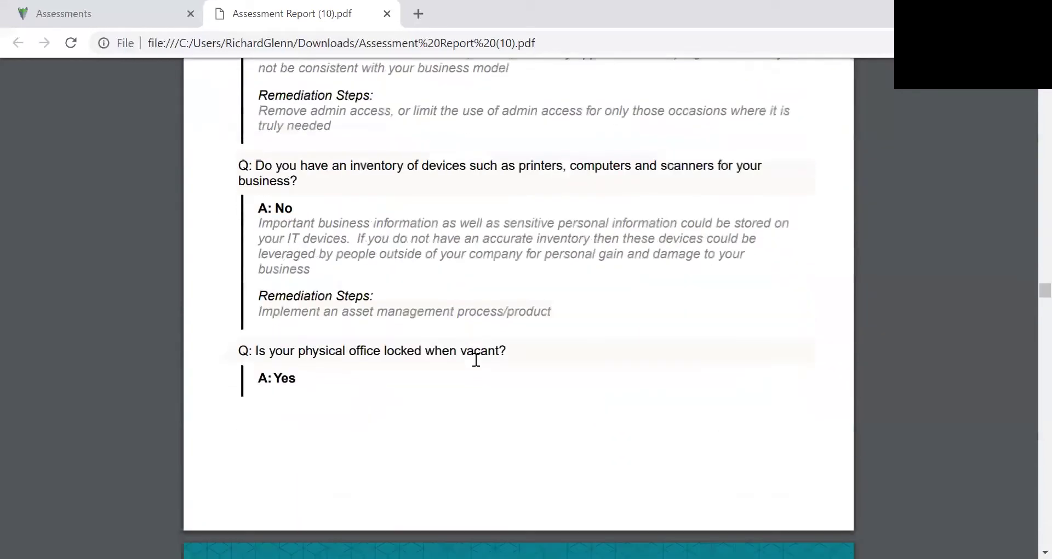
scroll(476, 359, "down", 16)
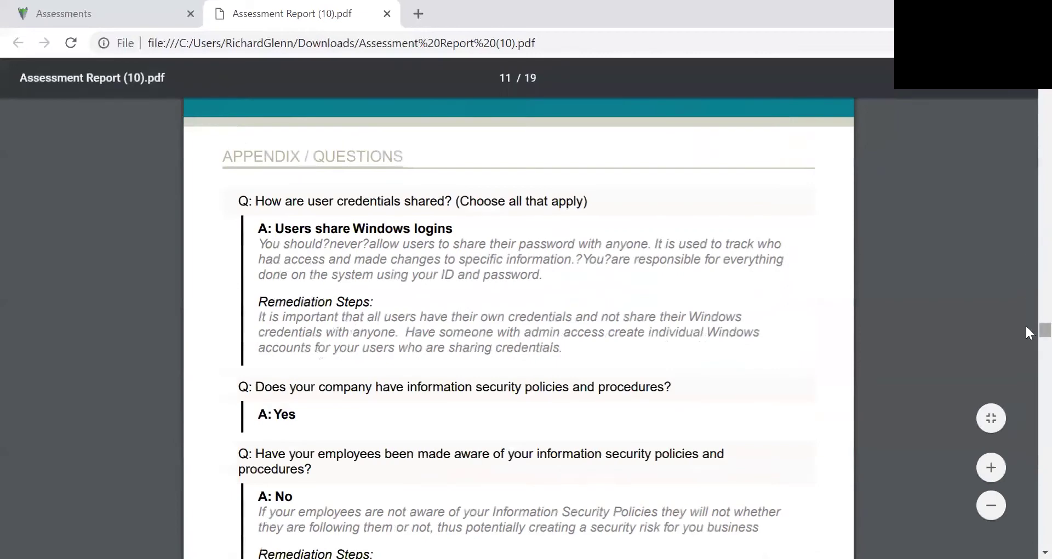
scroll(1025, 329, "down", 20)
scroll(1010, 506, "down", 20)
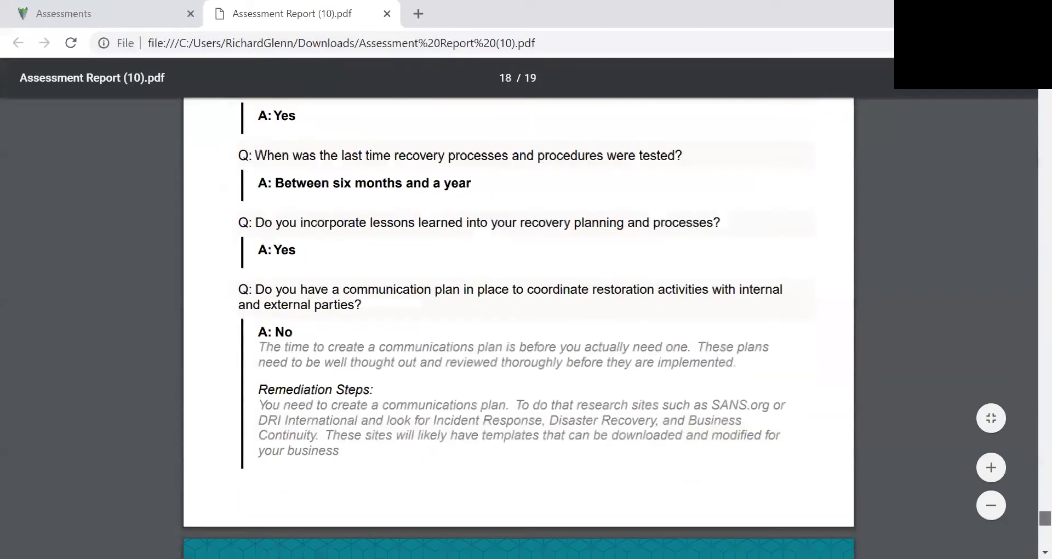
Step: Read the attestation letter on the report's last page, including the recommendation lines and the customer's signature block
scroll(1010, 528, "up", 8)
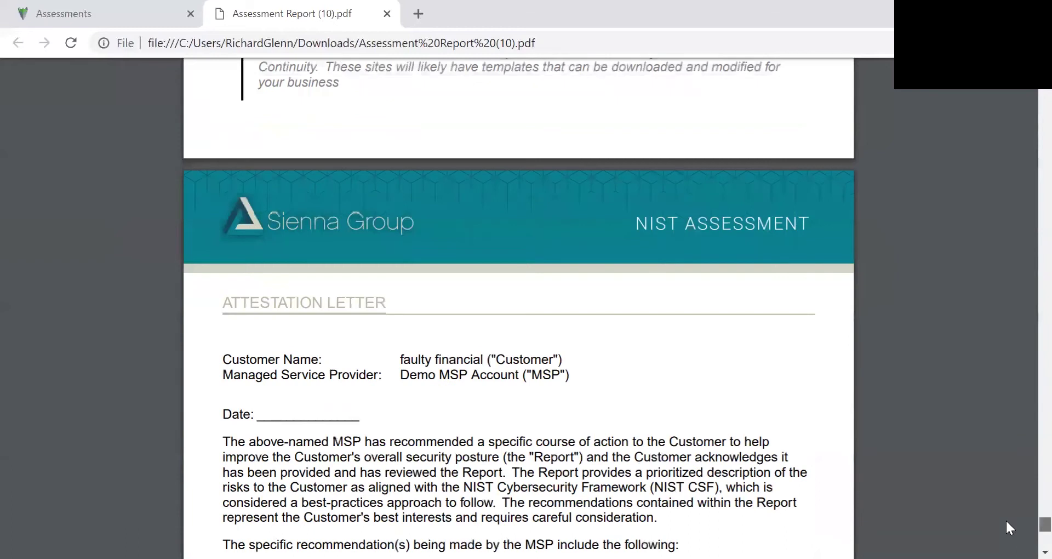
scroll(1005, 521, "down", 1)
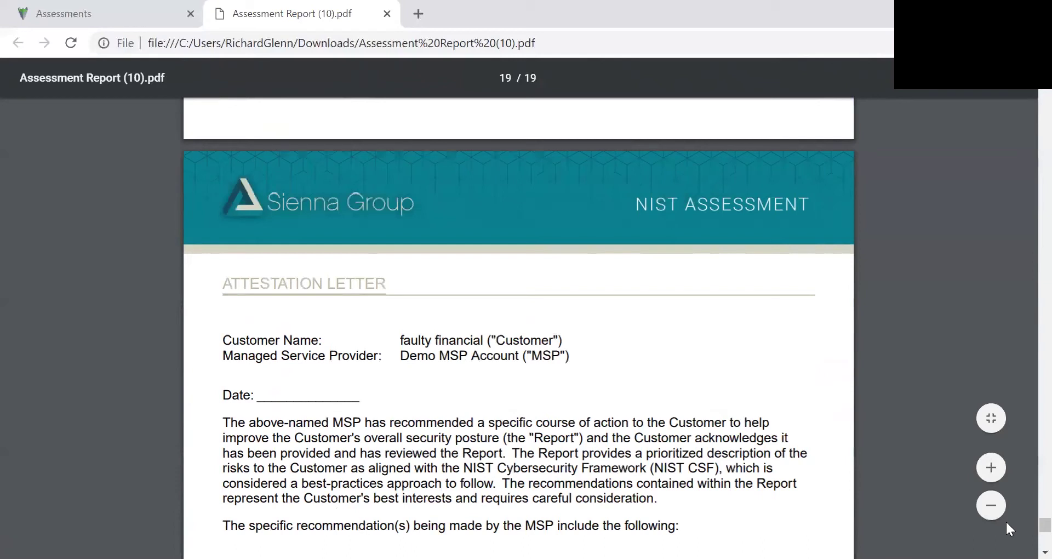
scroll(812, 459, "down", 7)
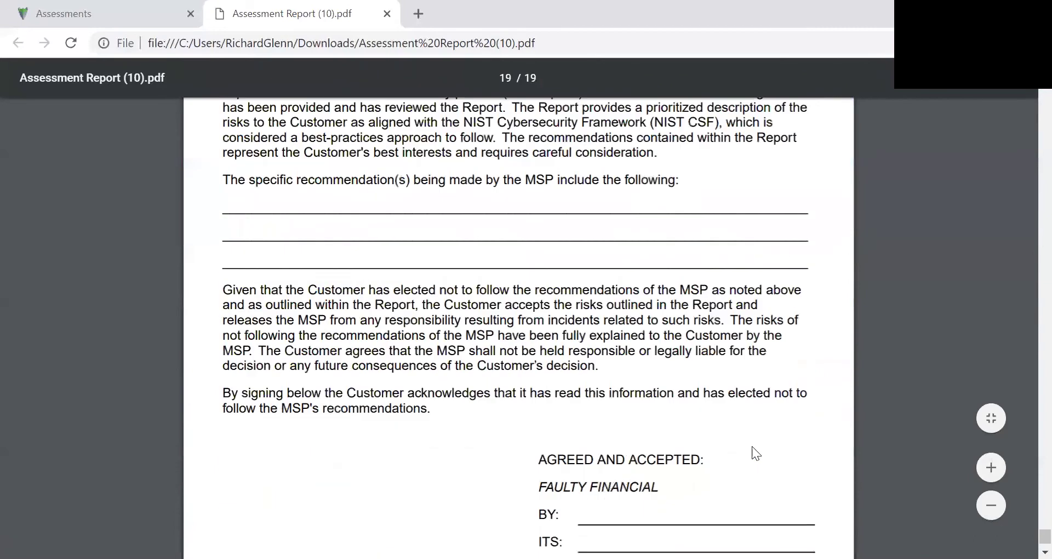
scroll(757, 450, "up", 1)
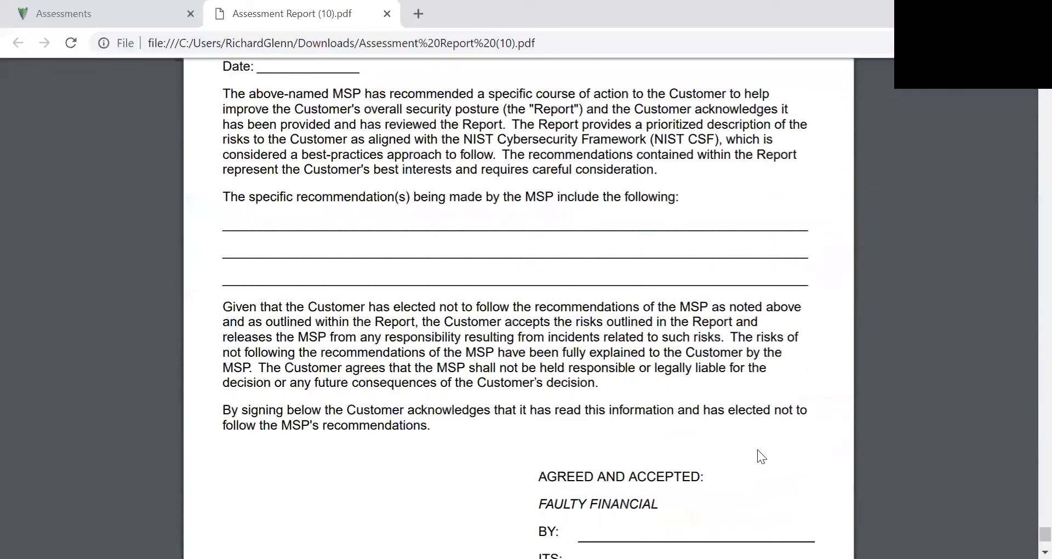
scroll(757, 449, "up", 1)
scroll(757, 454, "up", 1)
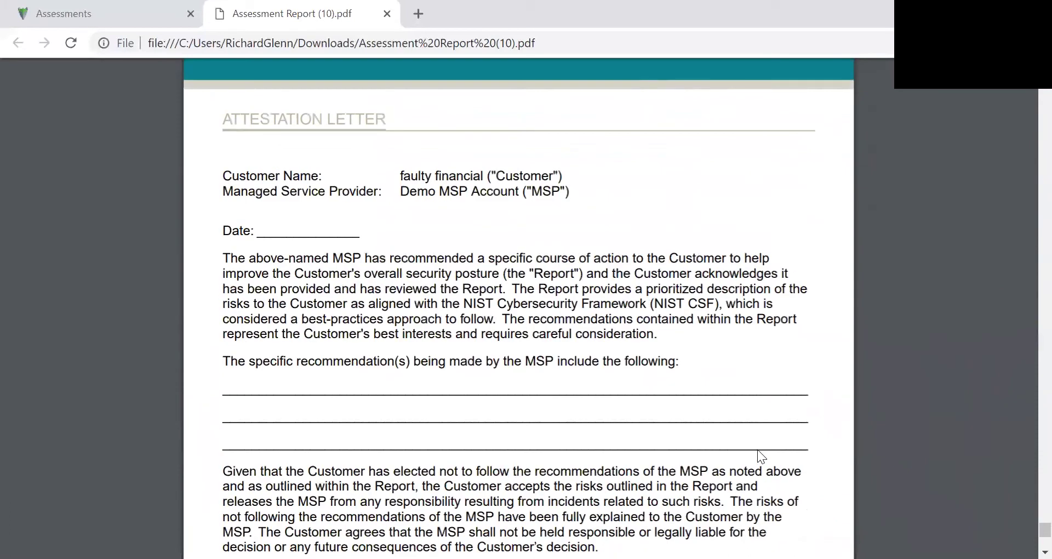
Step: Return from the PDF report to the assessment tool and go to the clients' assessments
left_click(58, 22)
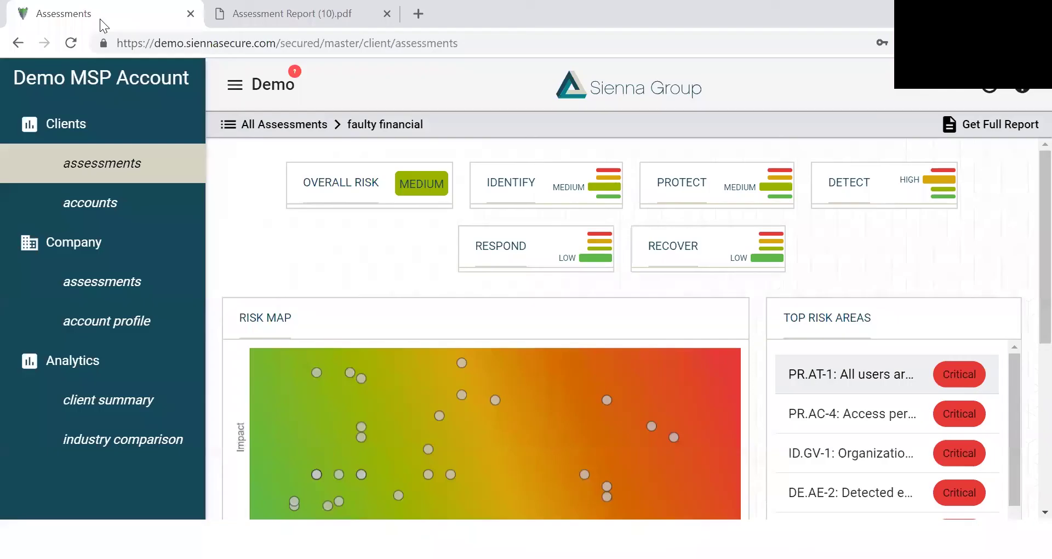
left_click(91, 173)
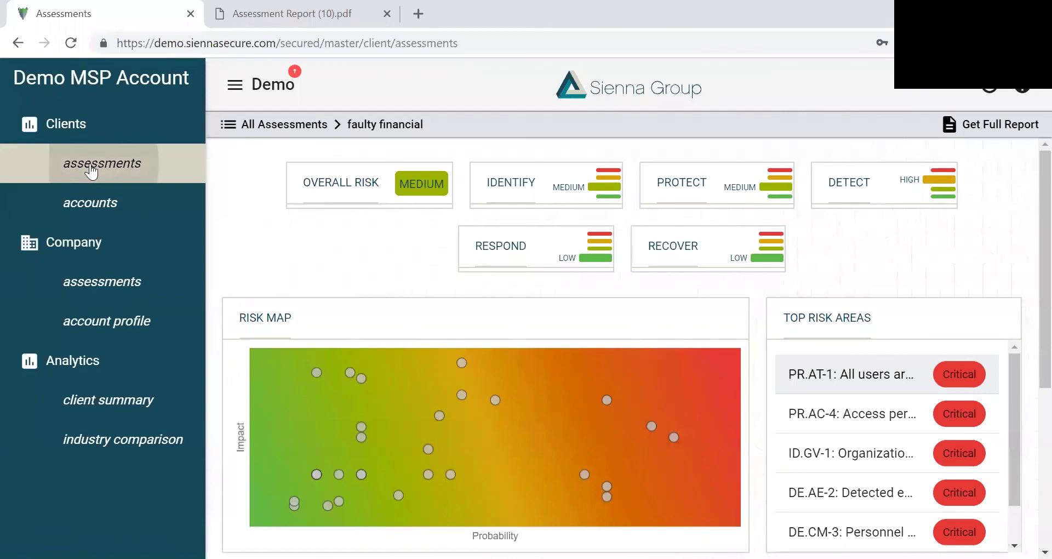